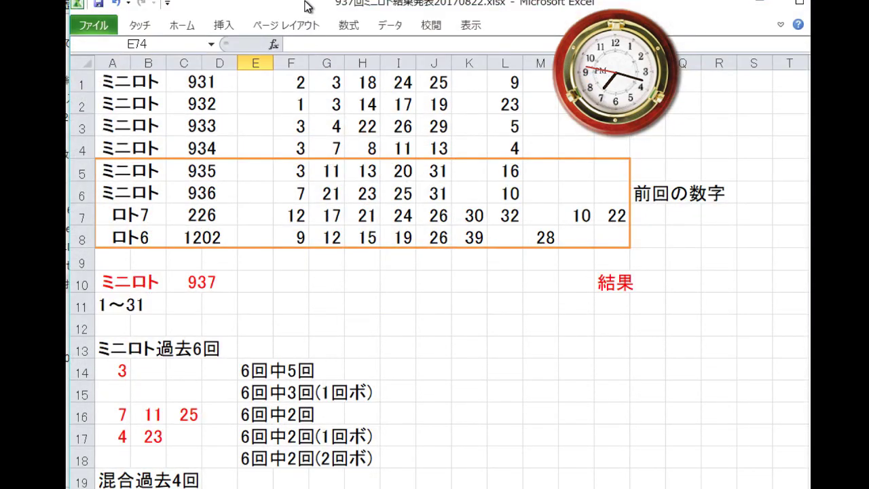
Enter 5, 12 and 13 as the first three winning numbers of ミニロト 937 in cells F10 to H10.
left_click_drag(309, 5, 302, 17)
left_click(288, 289)
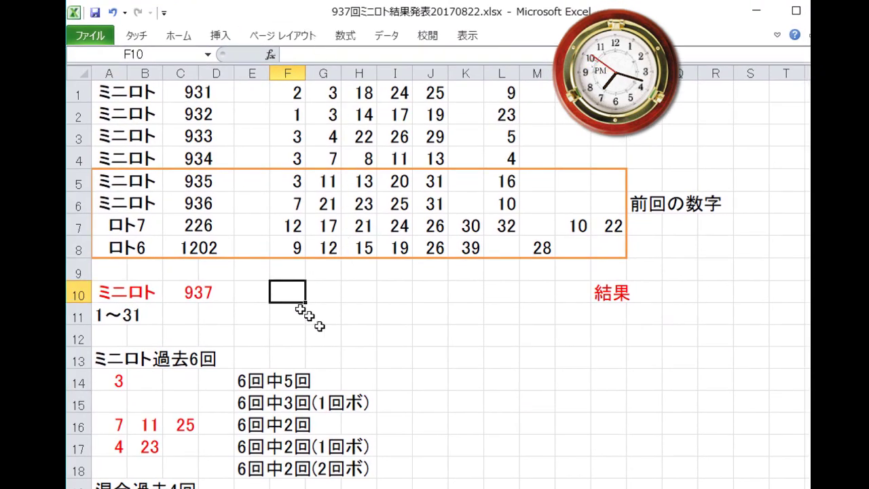
type("5")
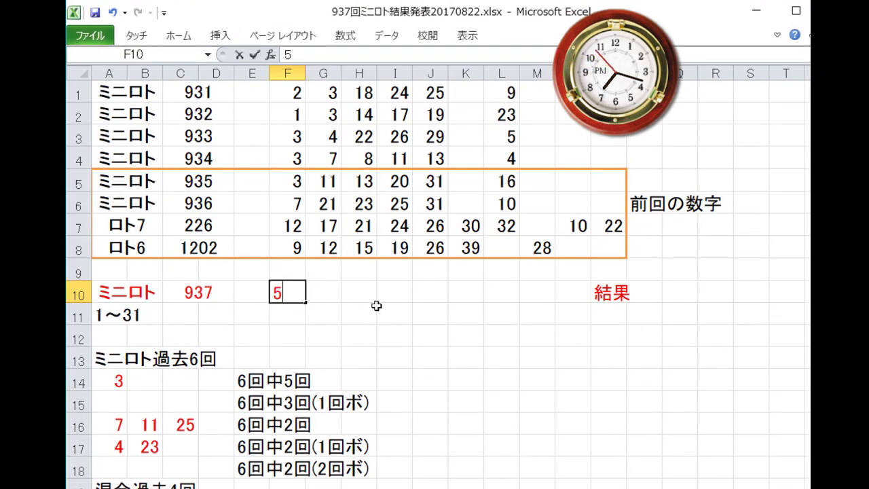
key("Return")
key("Up")
key("Right")
type("12")
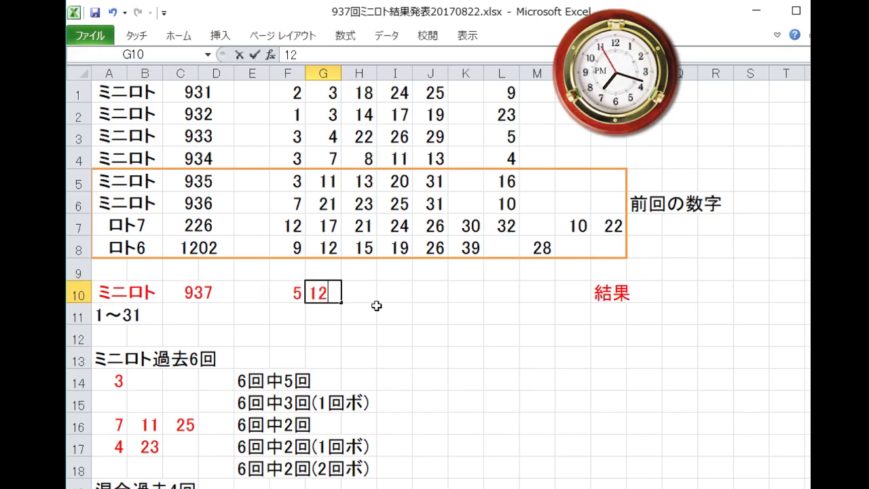
key("Tab")
type("13")
key("Return")
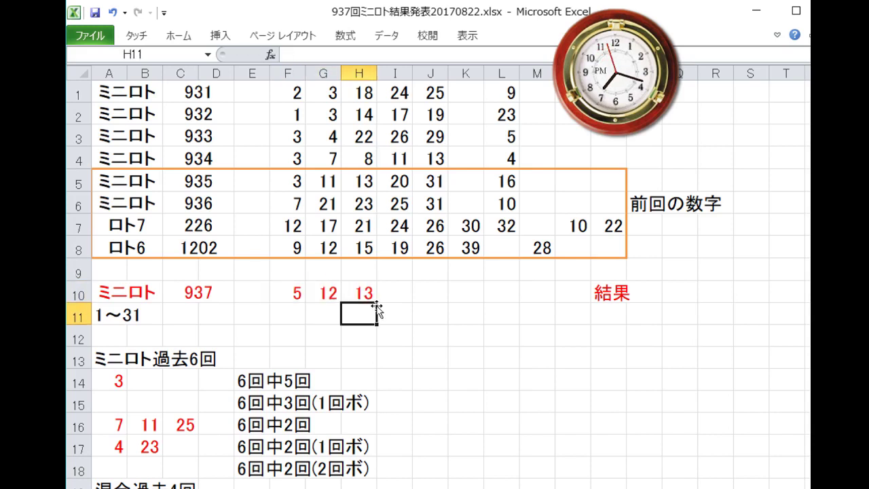
Enter the remaining two winning numbers of draw 937, 15 in I10 and 24 in J10.
key("Up")
key("Right")
type("15")
key("Return")
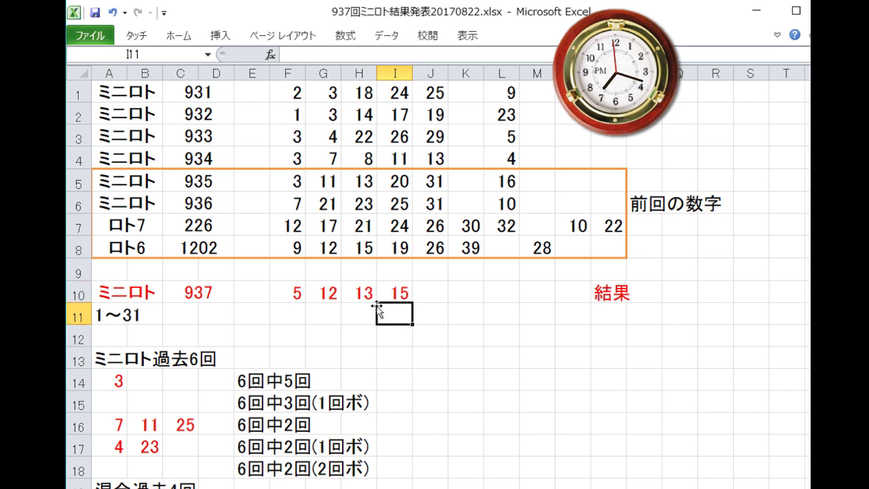
key("Up")
key("Right")
type("24")
key("Return")
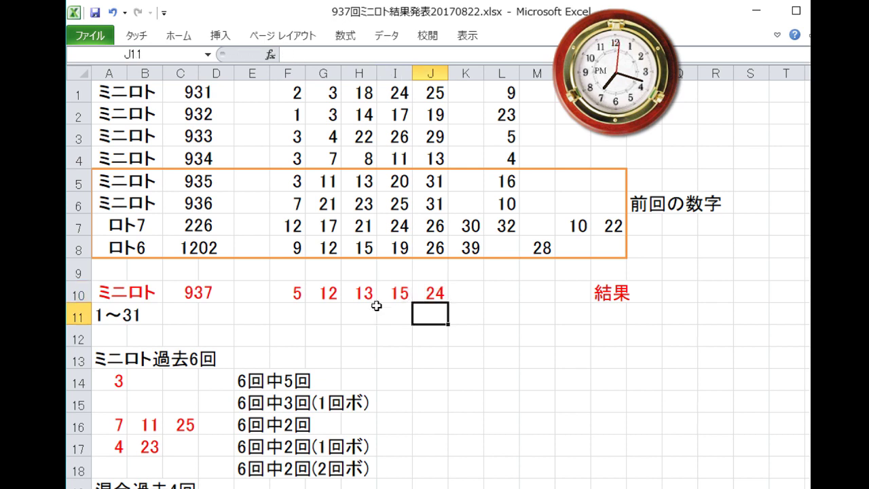
Enter 25 as draw 937's bonus number in cell L10 and save the workbook.
key("Up")
key("Right")
key("Right")
type("25")
key("Return")
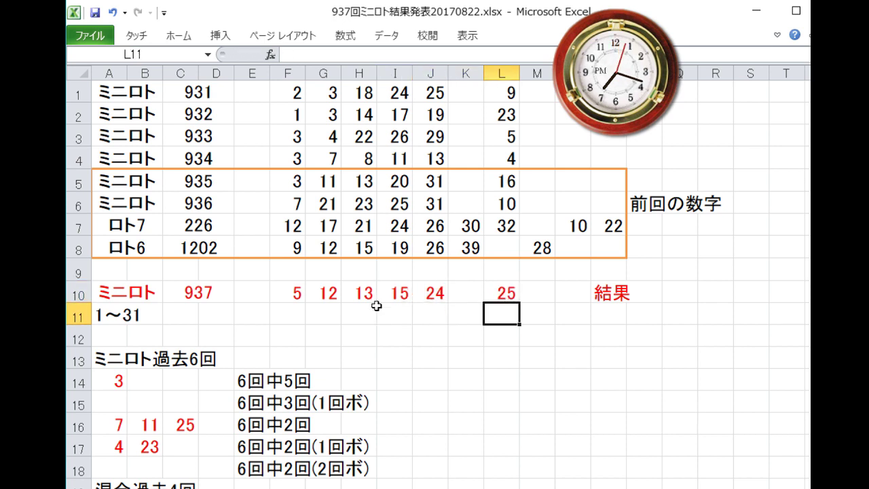
left_click(95, 11)
Copy the whole ミニロト 937 result row 10 and insert the copy at row 56, above the predicted combinations.
left_click(75, 293)
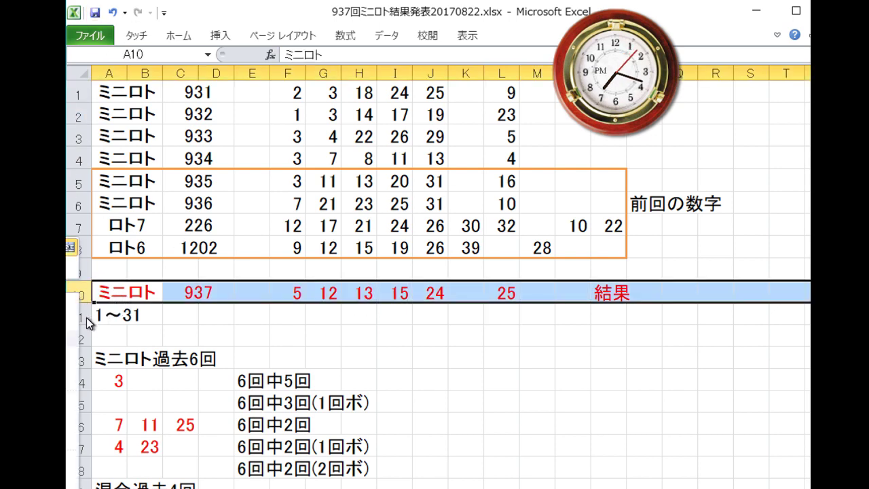
scroll(238, 357, "down", 16)
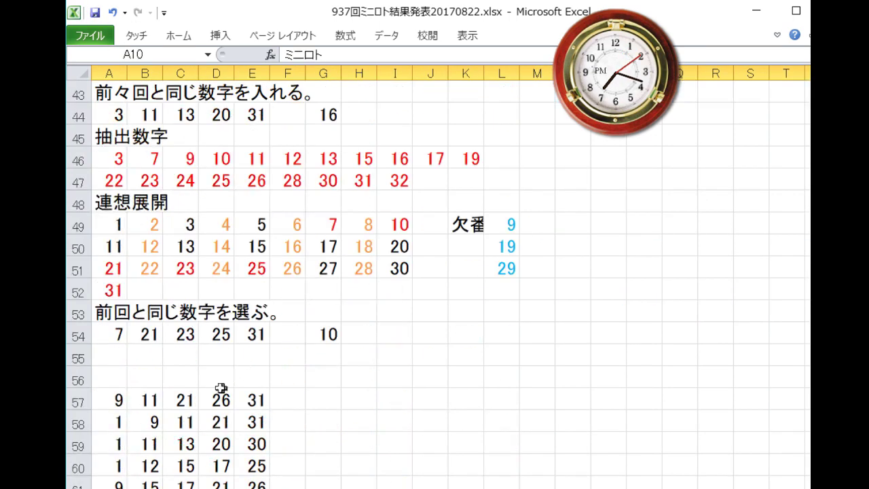
left_click(77, 249)
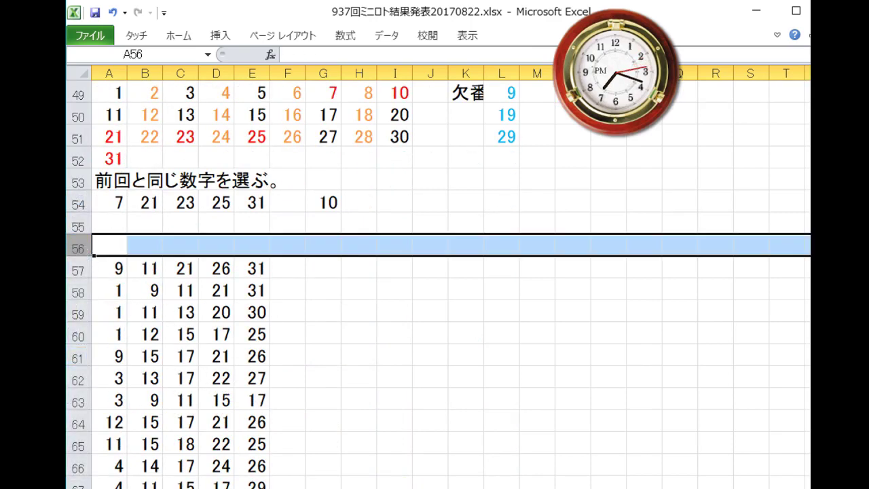
key("ctrl+plus")
left_click(146, 268)
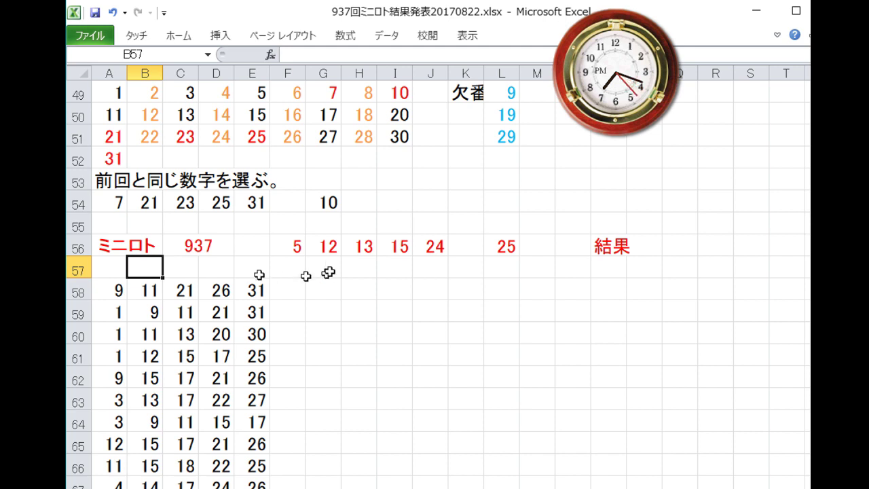
Fill the matching predictions yellow: the 12 in B61 and the 13s in C60 and B63.
scroll(155, 346, "down", 2)
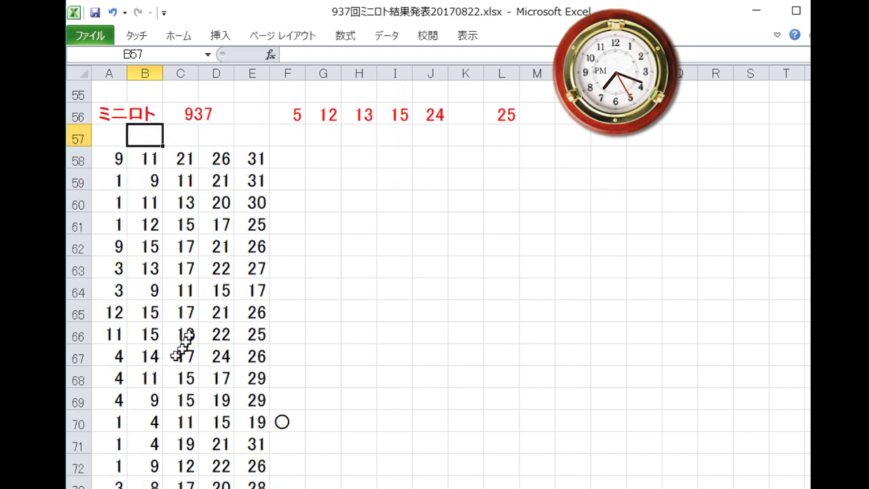
left_click(153, 222)
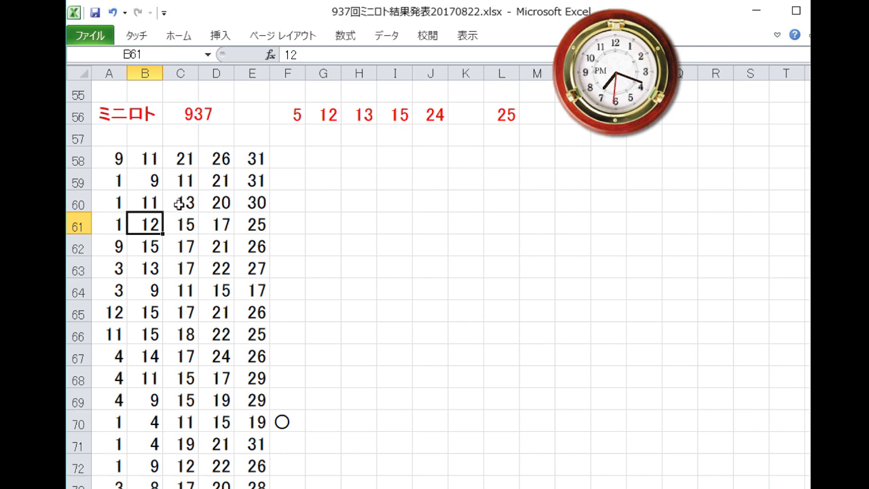
left_click(177, 205, "ctrl")
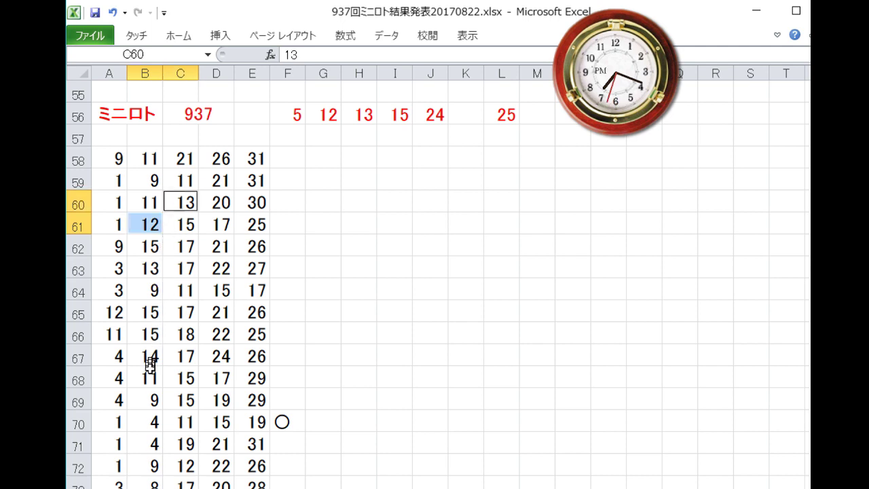
left_click(156, 272, "ctrl")
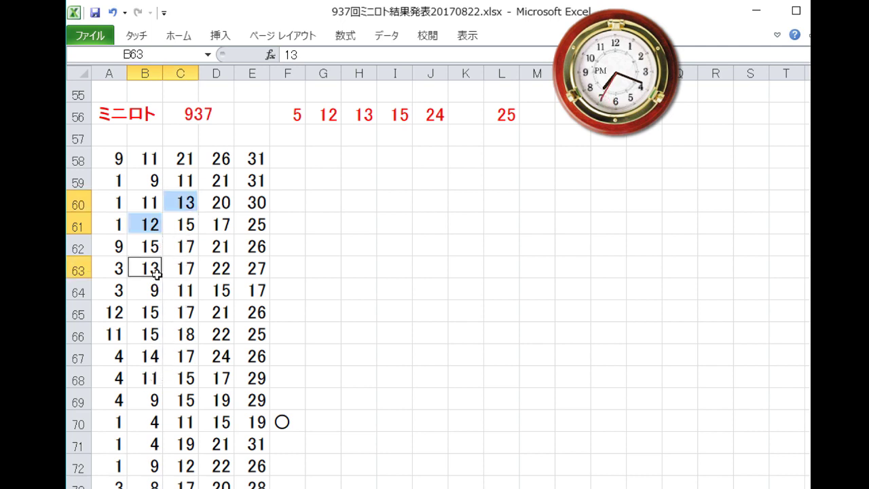
left_click(179, 45)
left_click(255, 88)
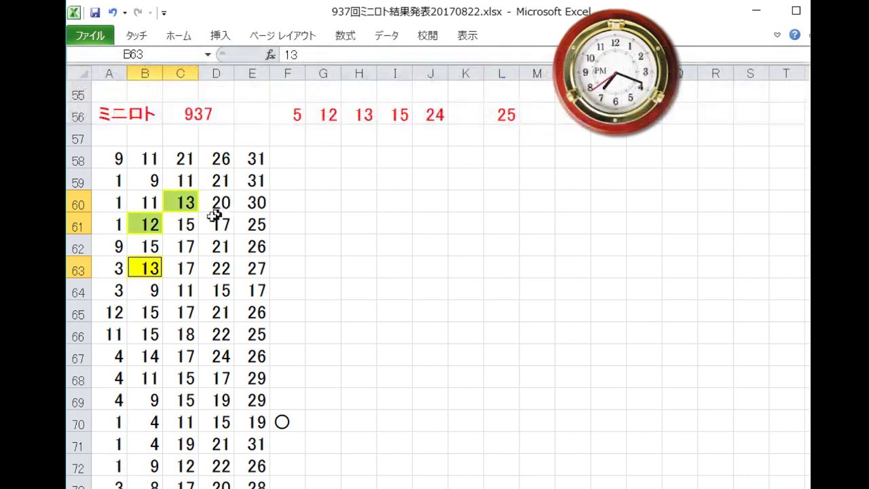
Fill the matching 15s in C61, B62, B65, B66, C68, C69 and D70 yellow.
left_click(189, 226)
left_click(156, 248, "ctrl")
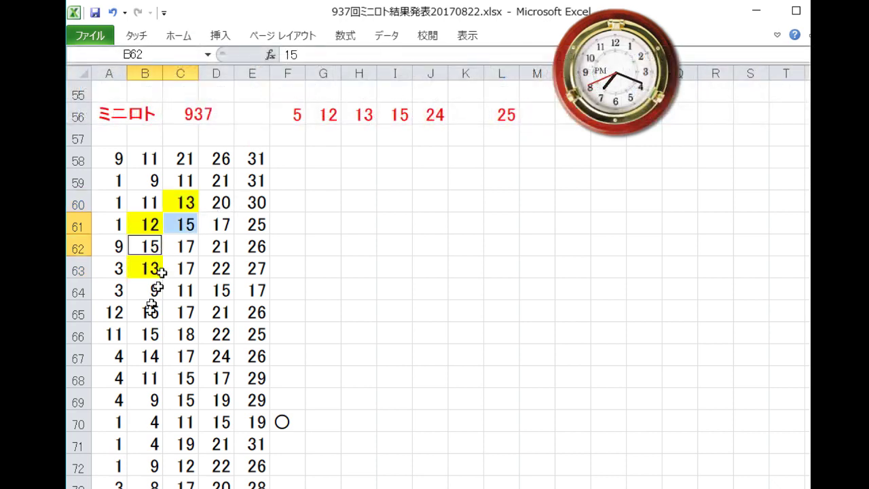
left_click(151, 312, "ctrl")
left_click(150, 334, "ctrl")
left_click(185, 378, "ctrl")
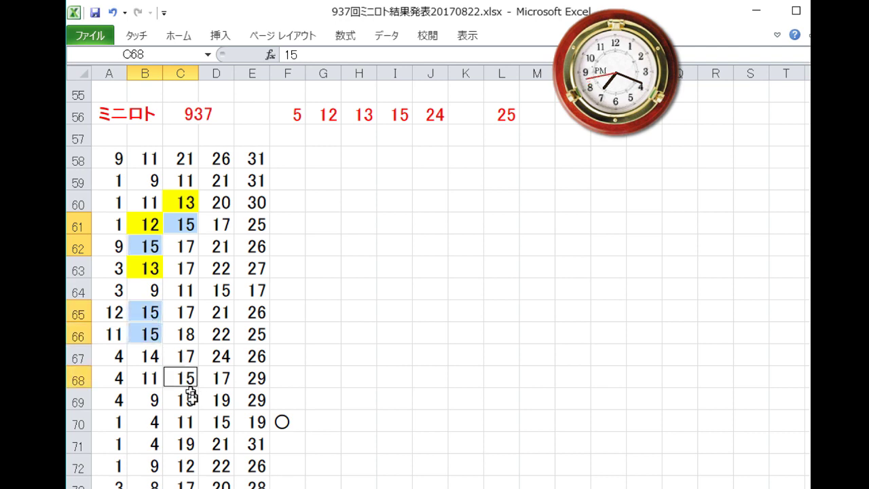
left_click(191, 397, "ctrl")
left_click(219, 424, "ctrl")
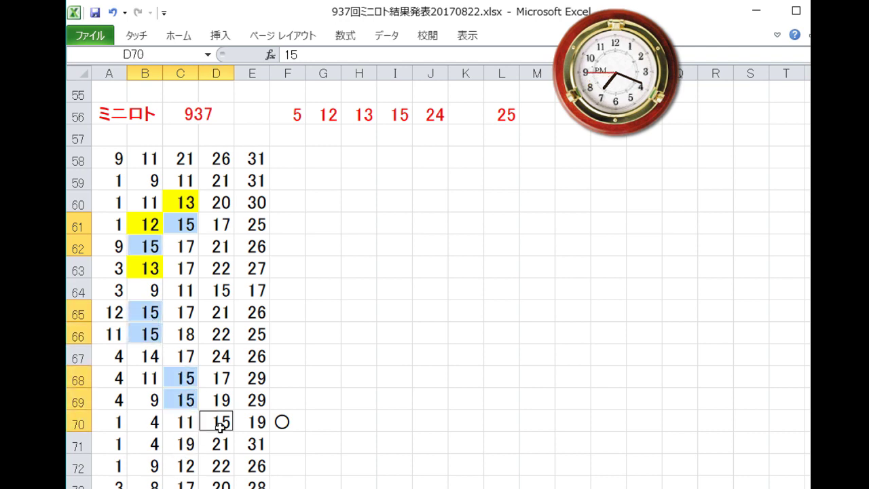
left_click(179, 42)
left_click(255, 89)
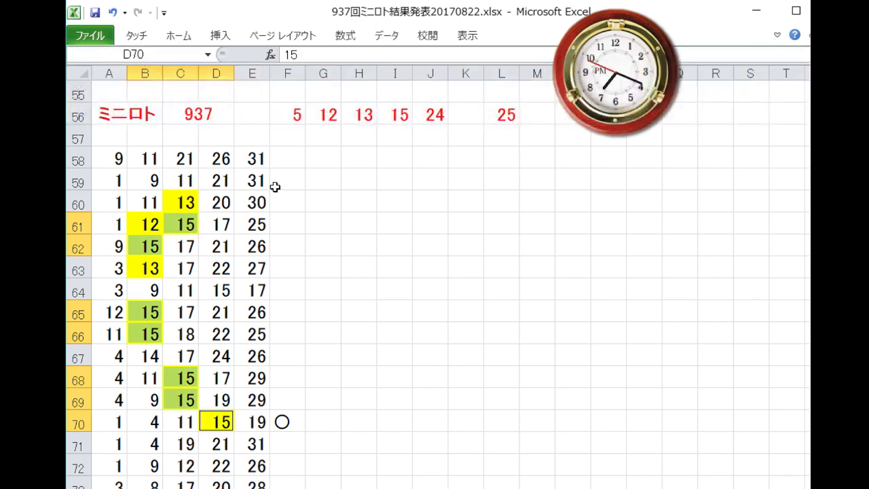
Fill the remaining matching 15 in cell D64 yellow.
left_click(229, 296)
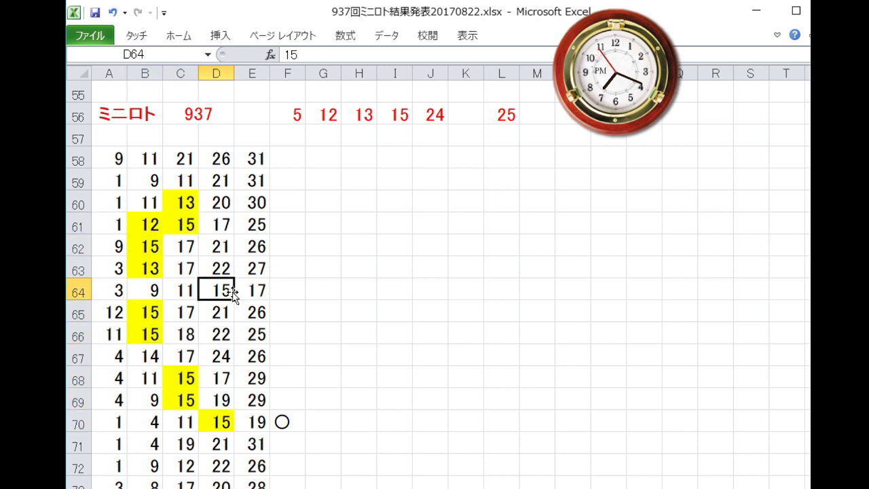
left_click(173, 40)
left_click(255, 91)
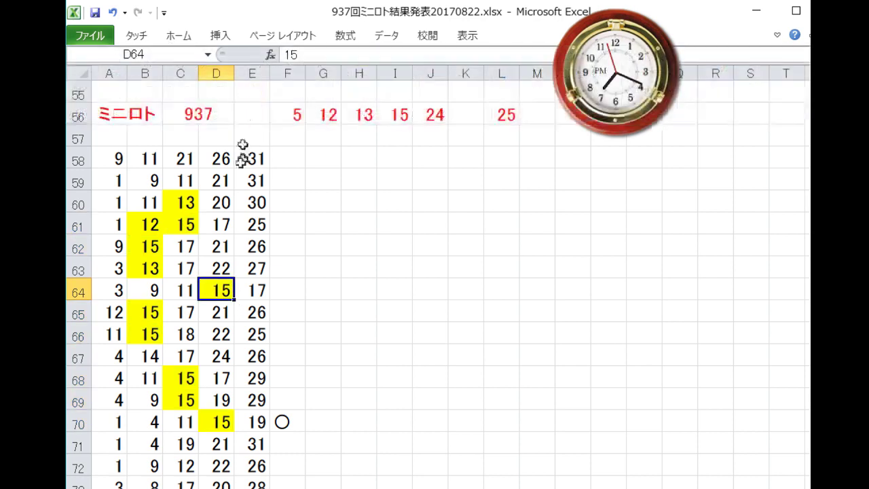
Fill only the matching 24 in cell D67 yellow, leaving the neighbouring cells out of the selection.
left_click(228, 353)
left_click(257, 333, "ctrl")
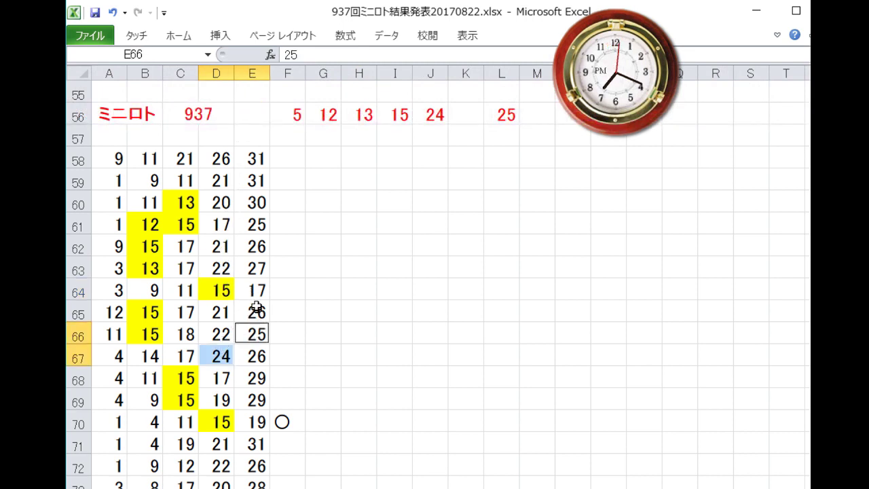
left_click(246, 353)
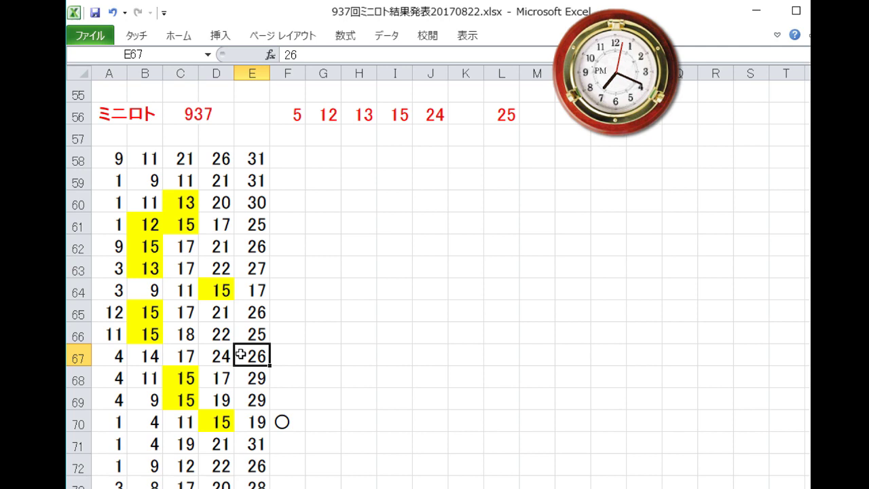
left_click(216, 354)
left_click(175, 37)
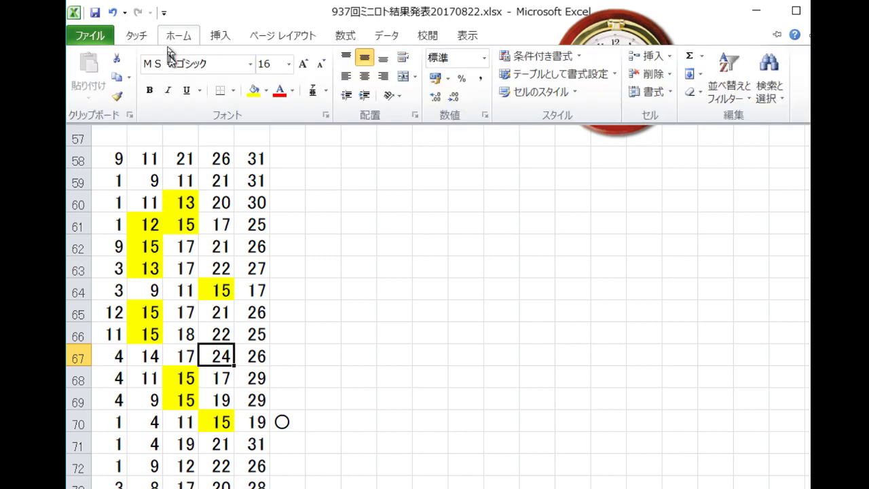
left_click(253, 91)
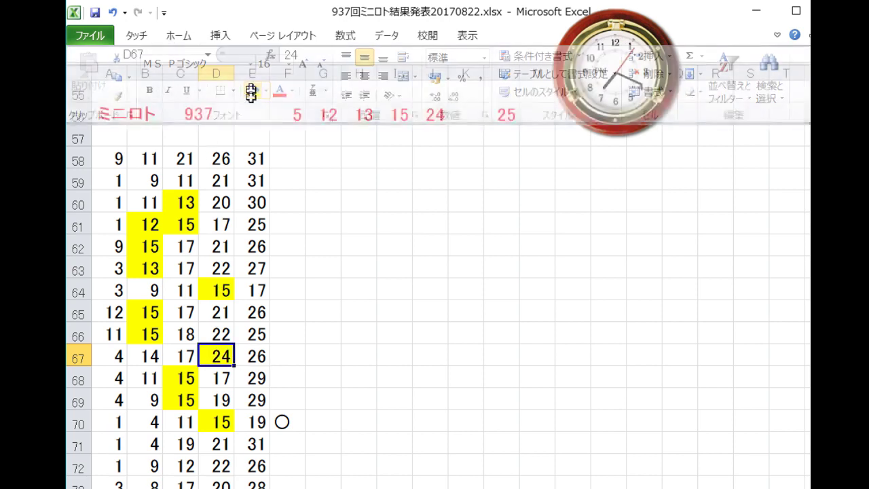
Fill the bonus-number match 25 in cell E66 with the orange theme colour.
left_click(265, 332)
left_click(179, 35)
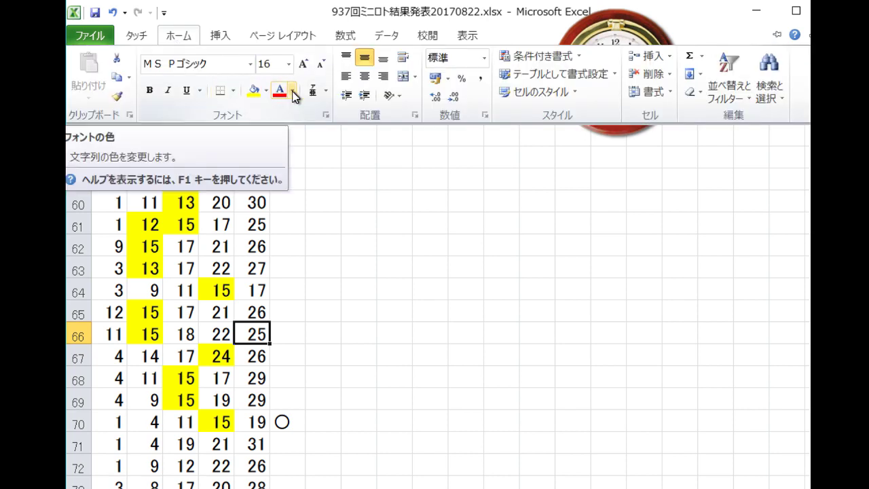
left_click(265, 91)
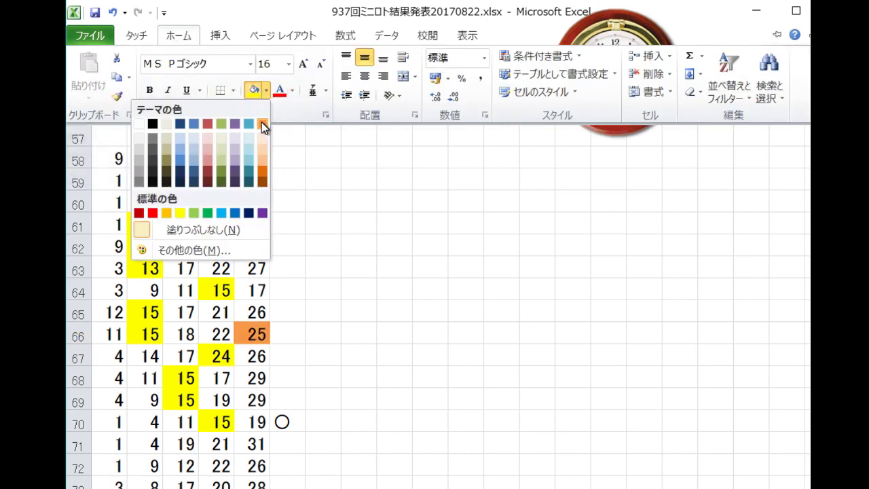
left_click(262, 124)
left_click(315, 326)
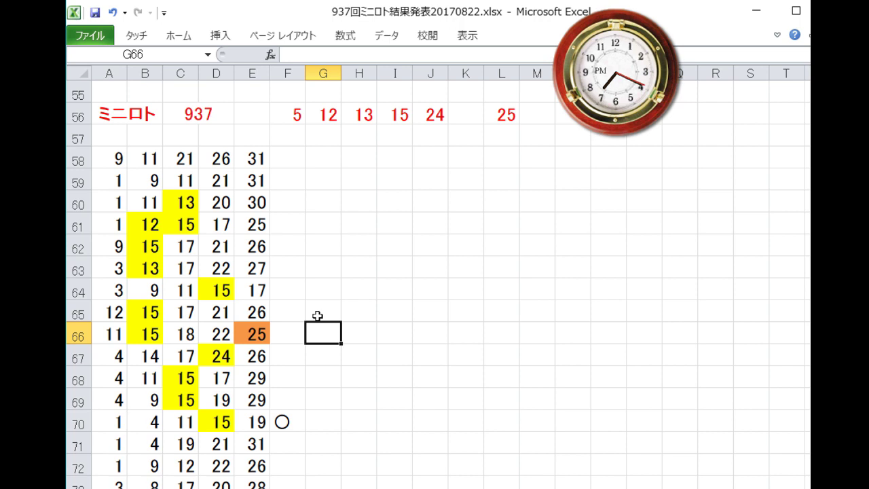
Fill the other bonus-number match, the 25 in cell E61, with the same orange.
left_click(253, 225)
left_click(185, 39)
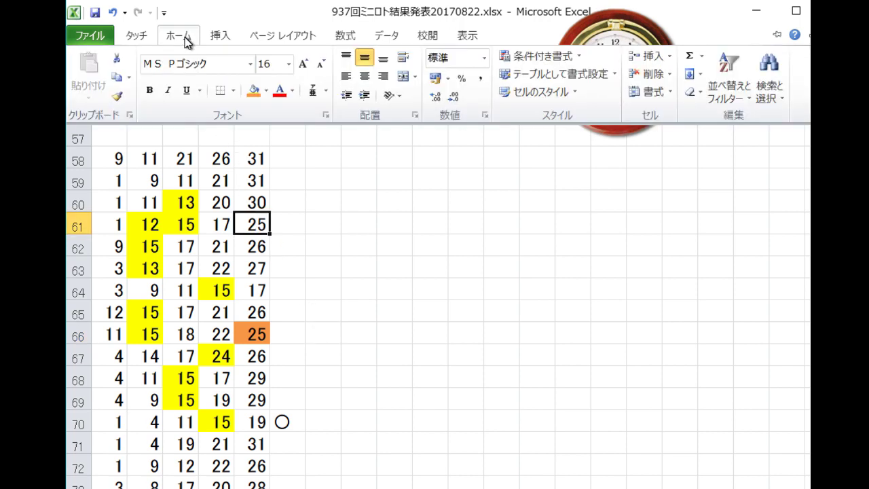
left_click(253, 91)
left_click(307, 293)
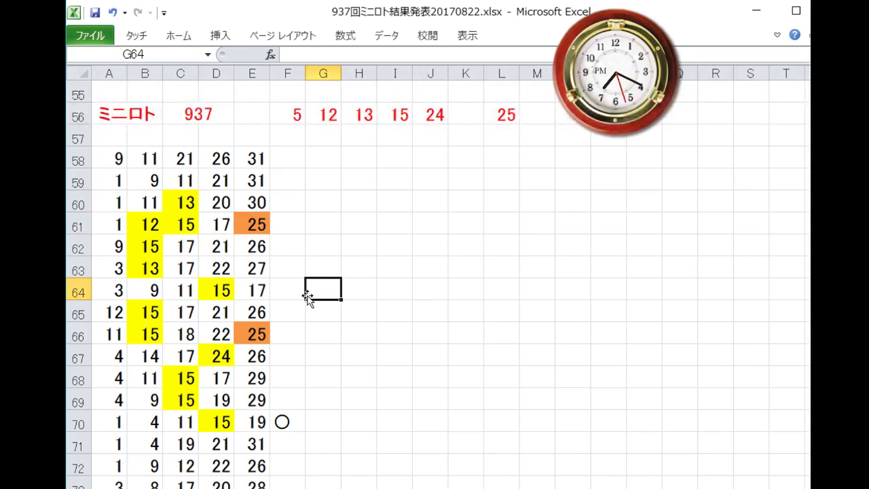
Fill the bonus-number match 25 in cell E74, in the last predicted combination, with the orange theme colour.
left_click_drag(285, 417, 116, 423)
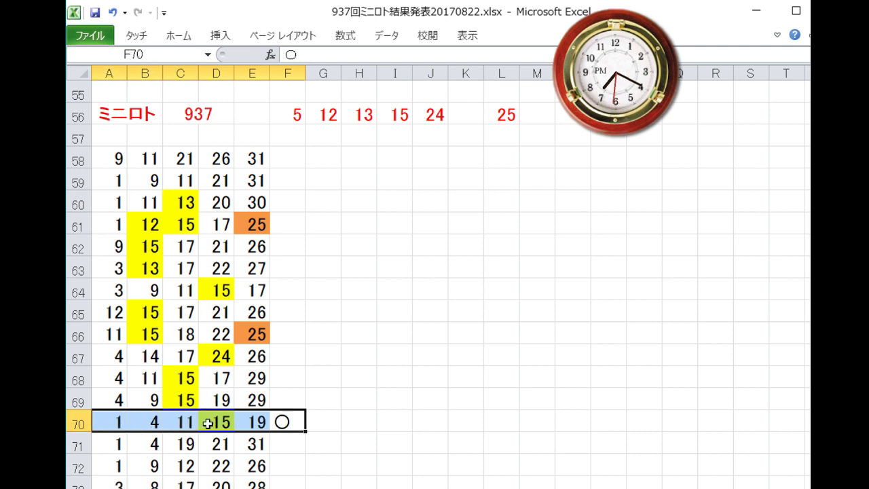
scroll(207, 422, "down", 1)
scroll(181, 480, "down", 1)
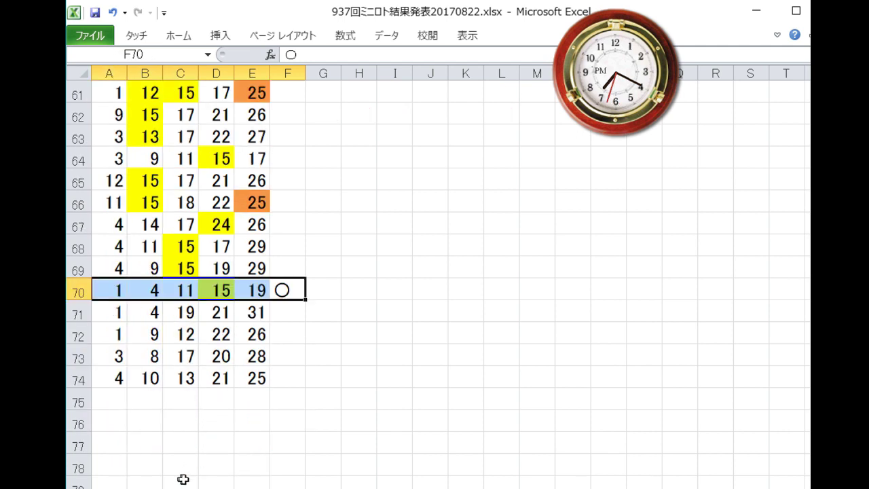
left_click(258, 385)
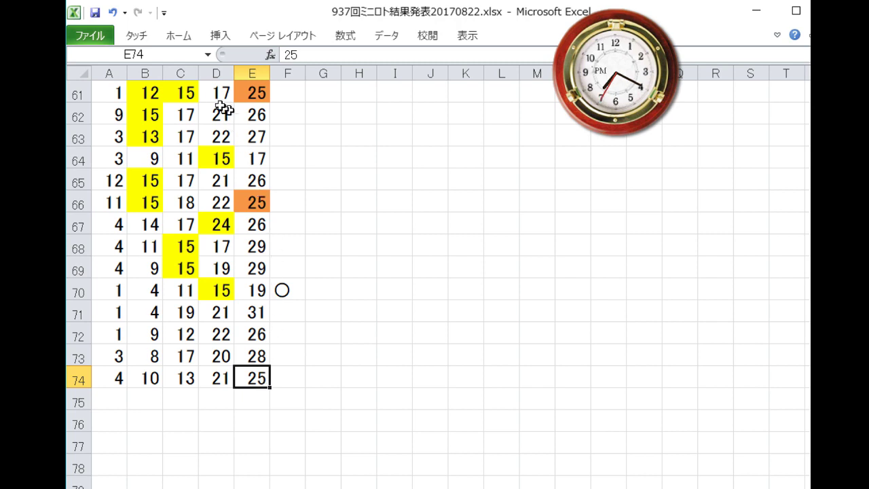
left_click(179, 35)
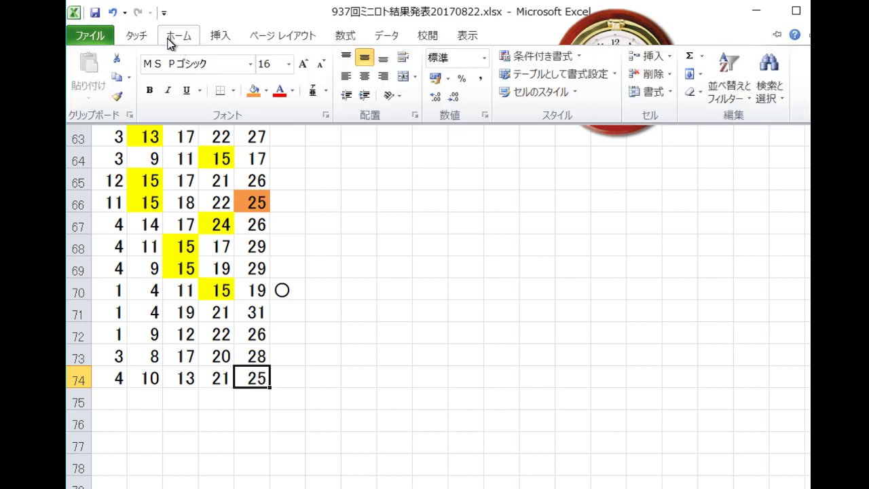
left_click(255, 91)
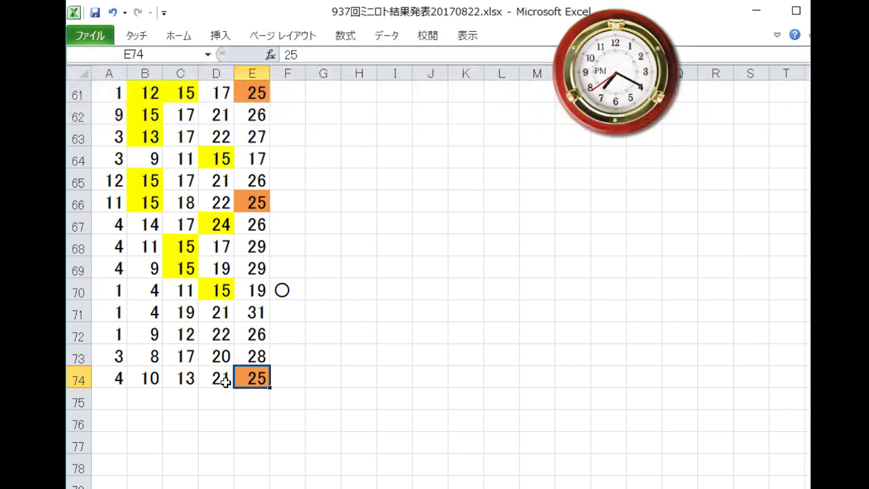
Fill the matching 13 in cell C74 and the matching 12 in cell C72 with standard yellow.
left_click(193, 377)
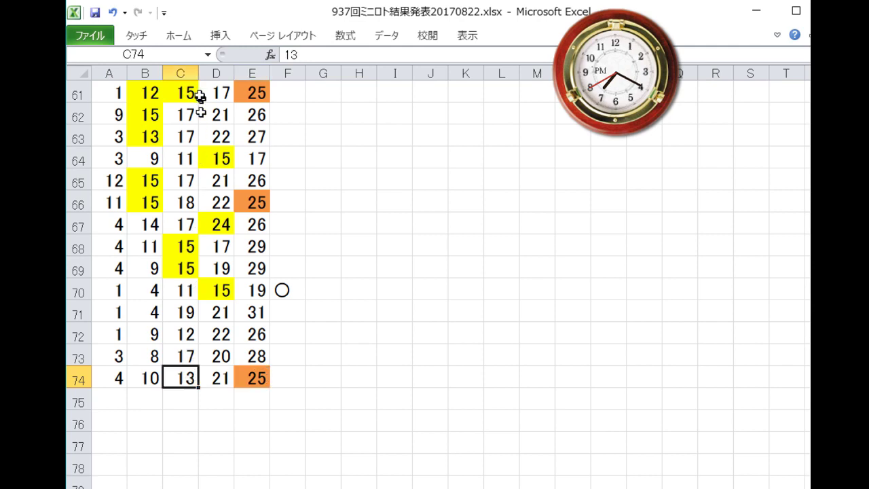
left_click(180, 40)
left_click(266, 90)
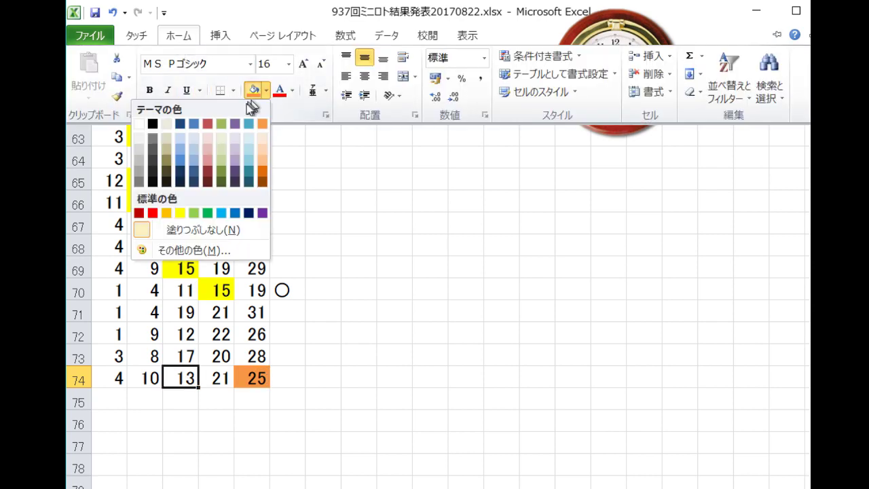
left_click(182, 213)
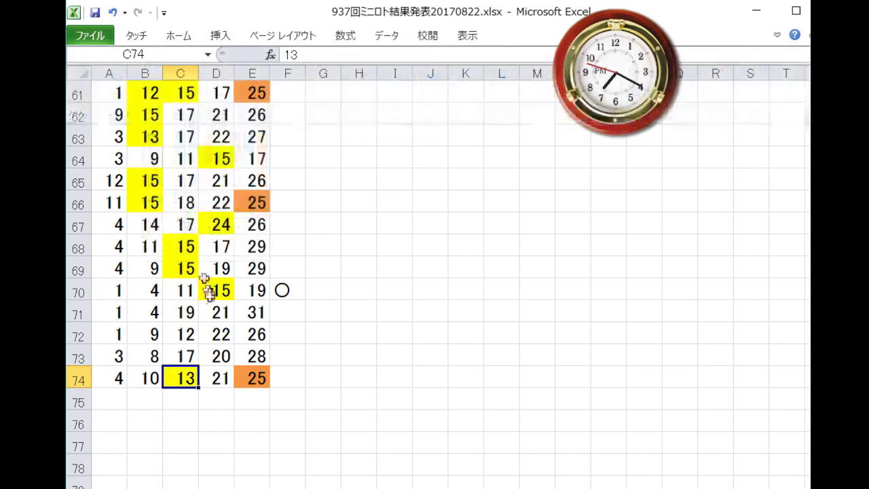
left_click(183, 340)
left_click(178, 35)
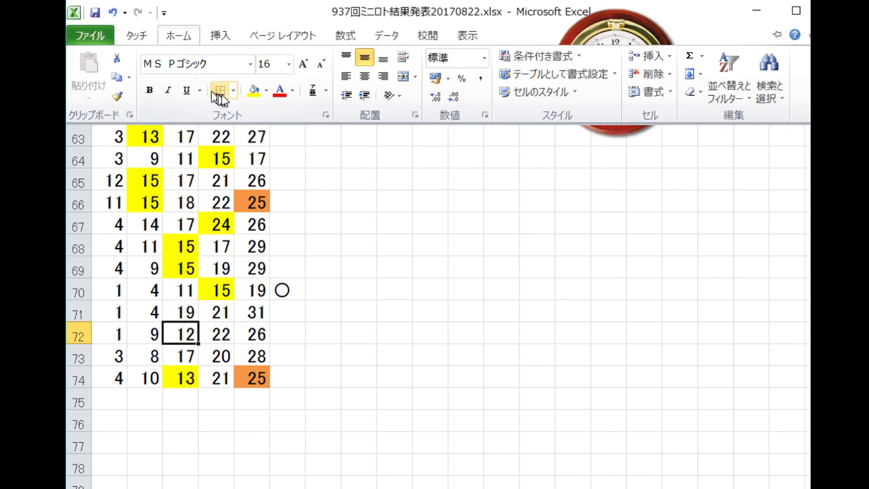
left_click(248, 94)
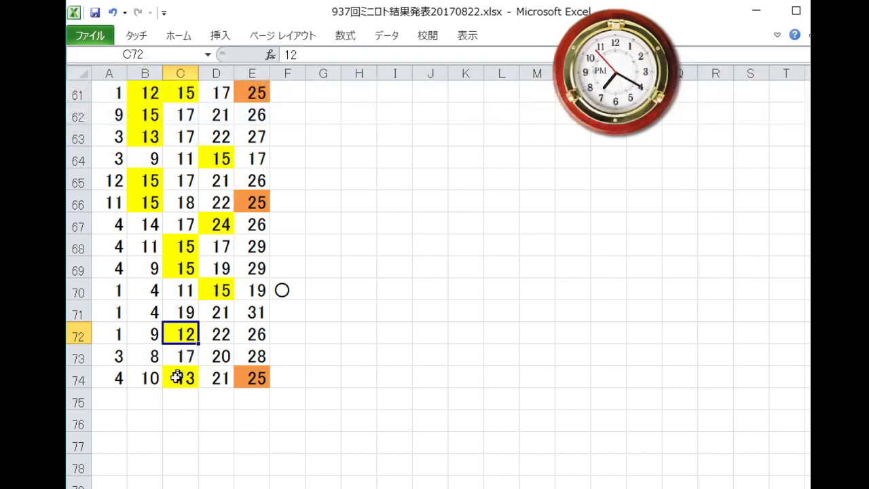
Review the highlighted combinations in rows 58 to 74 against the draw 937 numbers, returning to Excel from the results web page.
scroll(178, 378, "up", 1)
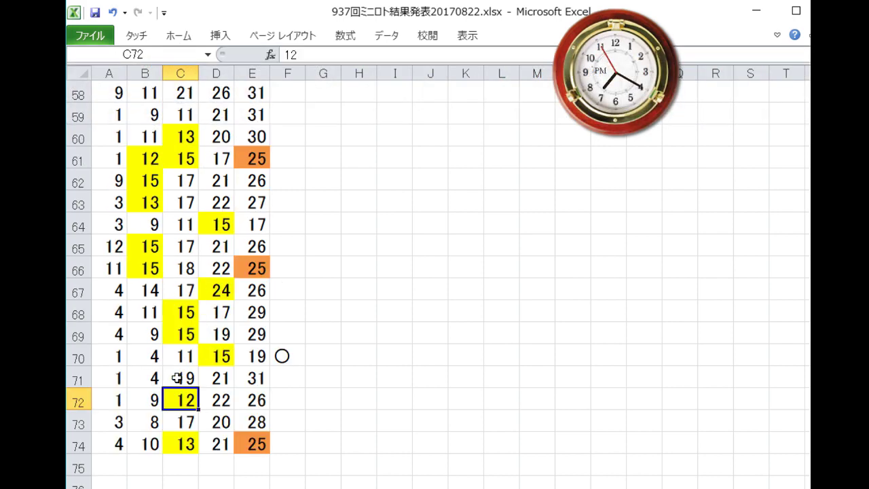
scroll(178, 378, "up", 1)
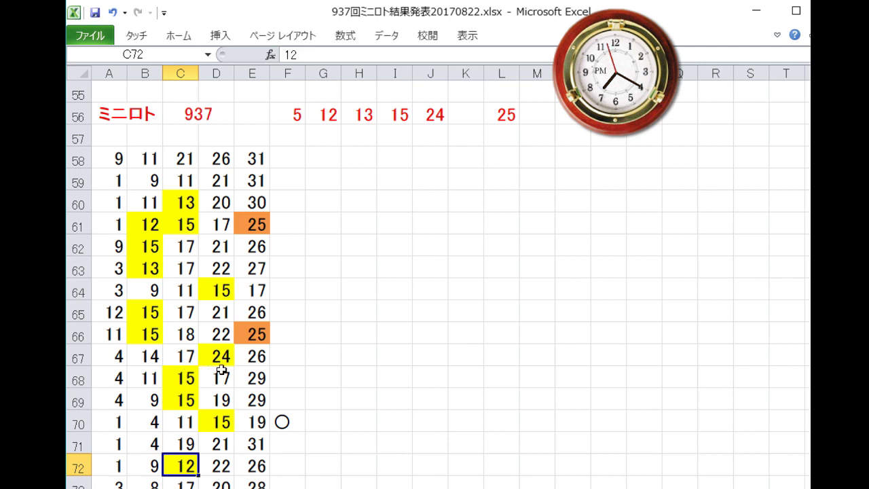
left_click(248, 372)
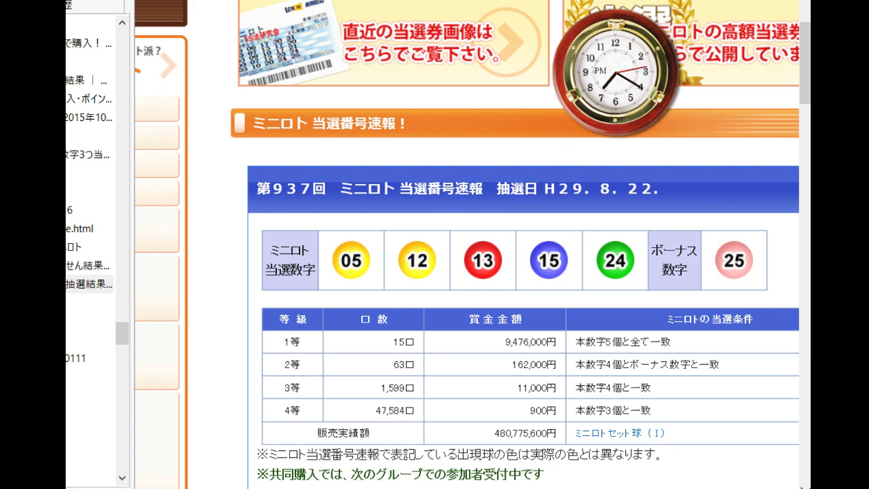
key("alt+Tab")
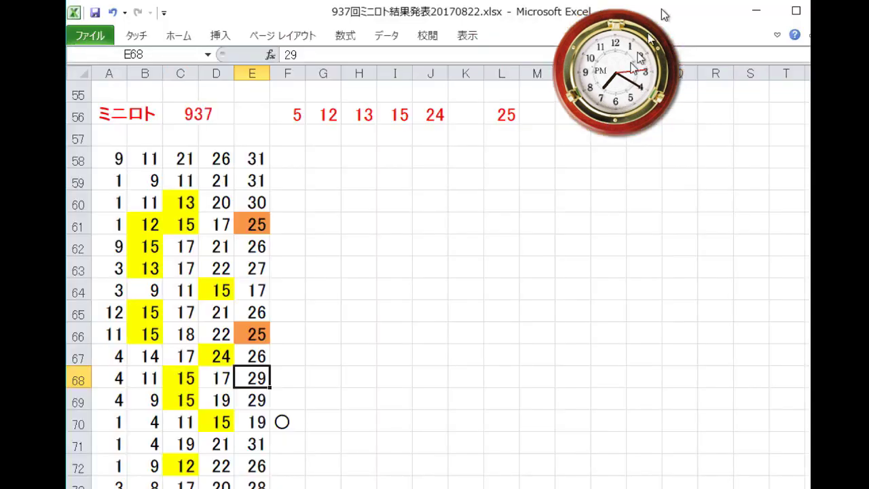
left_click(216, 221)
left_click_drag(216, 221, 86, 219)
left_click(246, 221)
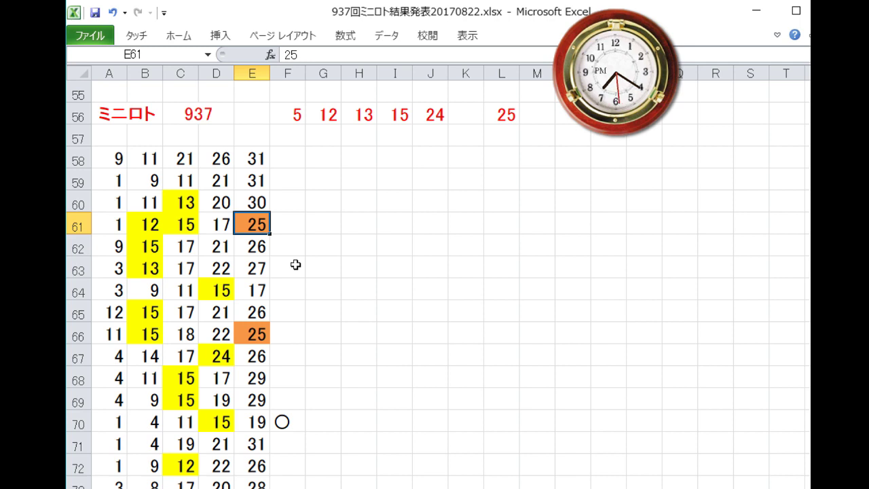
scroll(294, 267, "down", 1)
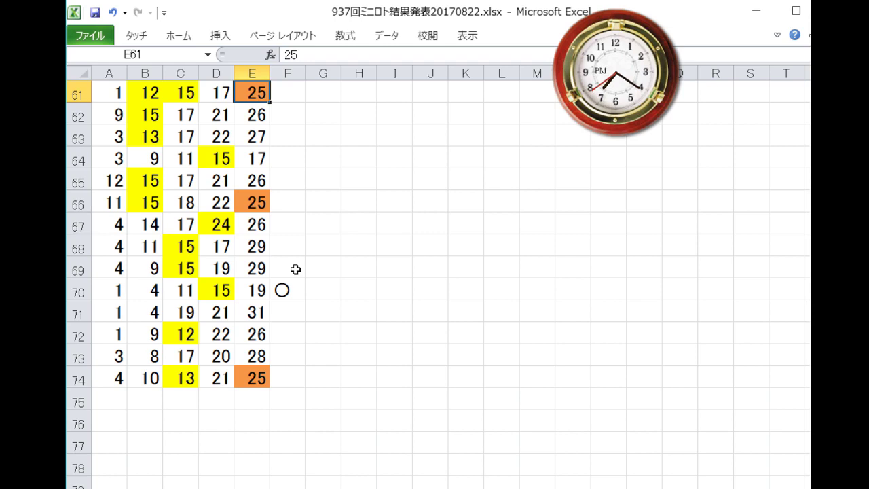
scroll(295, 270, "up", 1)
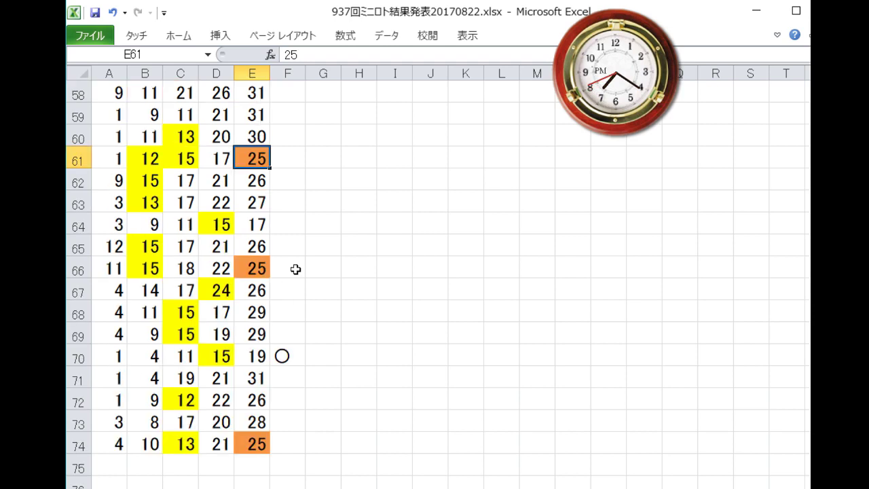
scroll(295, 270, "up", 1)
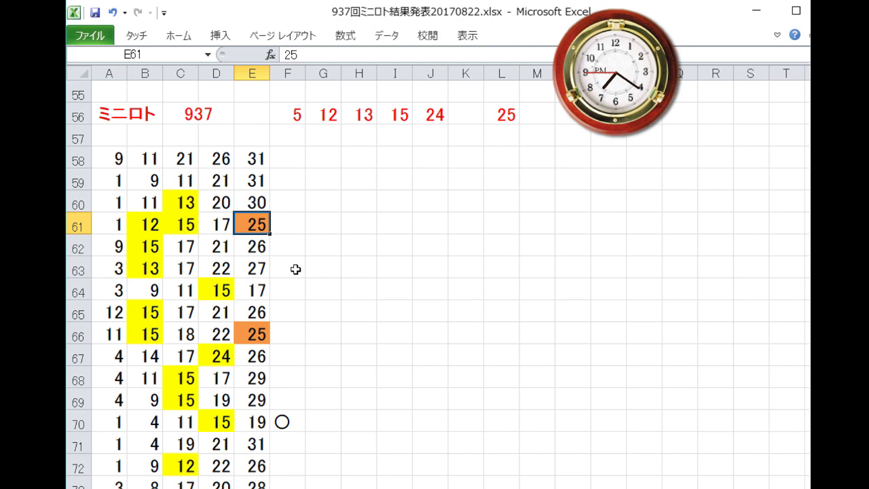
In the 連想展開 block, fill the matching 5 in cell E49 and 12 in cell B50 yellow.
scroll(296, 269, "up", 4)
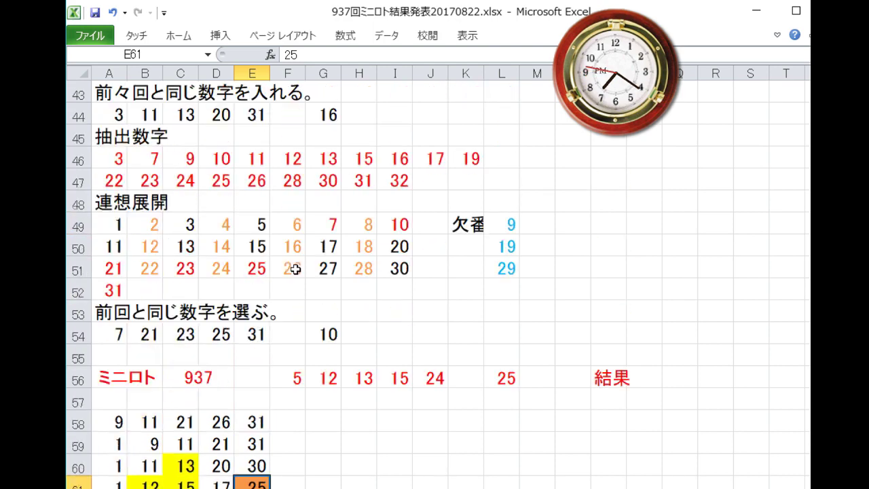
left_click(259, 226)
left_click(178, 35)
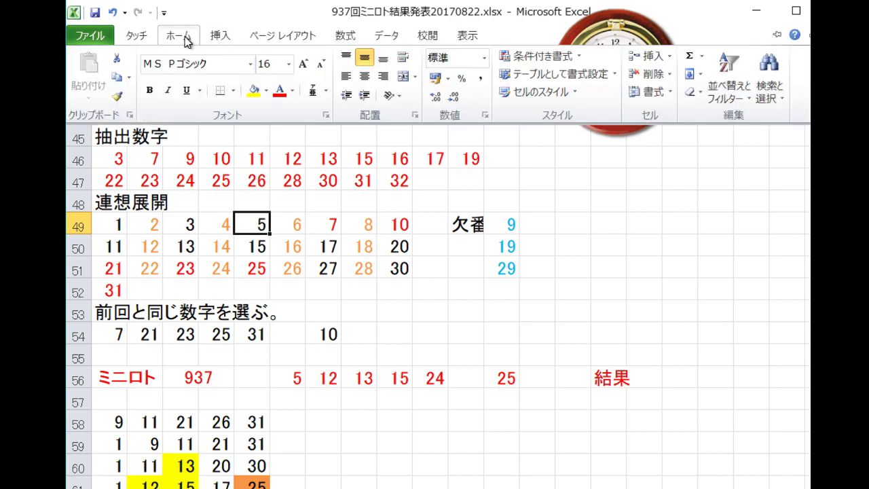
left_click(252, 94)
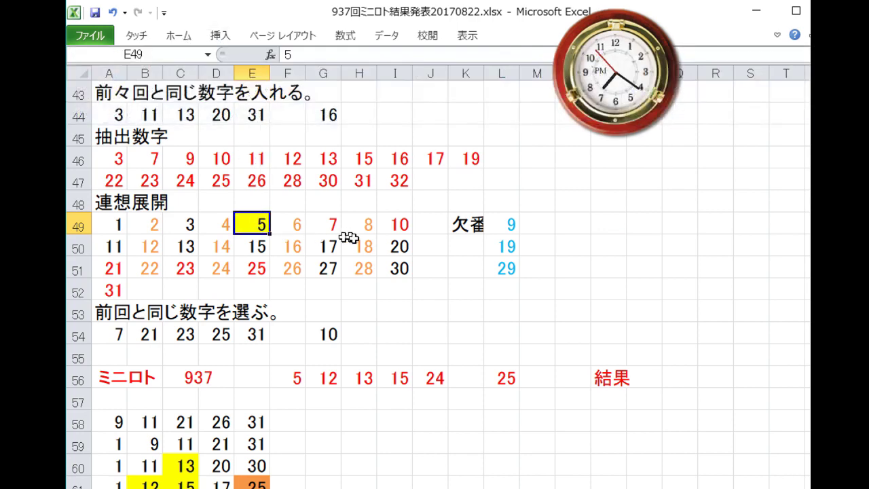
left_click(150, 248)
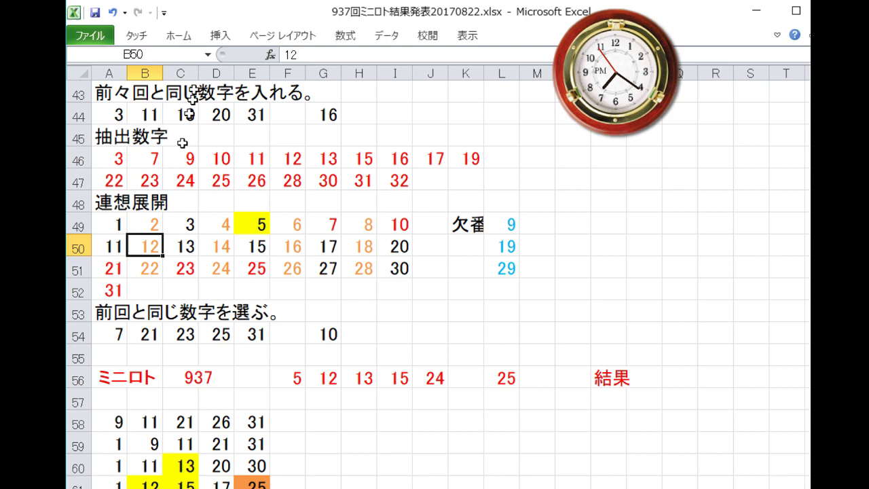
left_click(177, 36)
left_click(252, 92)
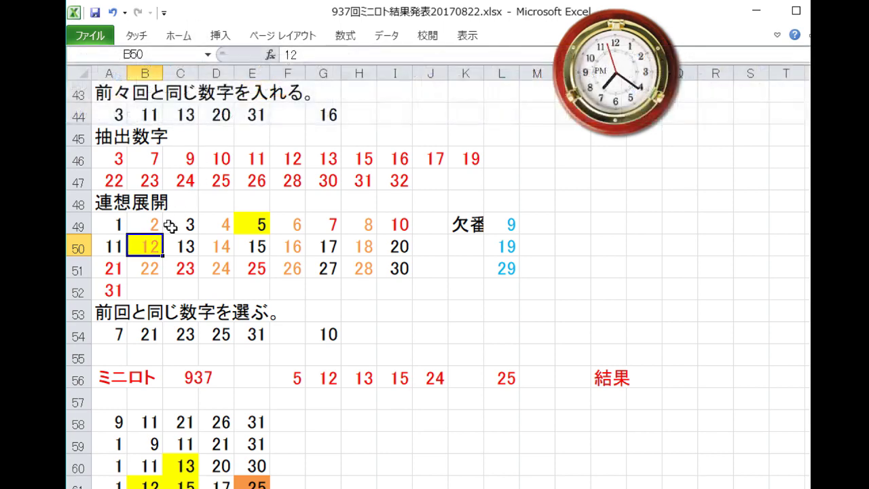
Fill the matching 13 in cell C50 and 15 in cell E50 of the 連想展開 block yellow.
left_click(192, 246)
left_click(178, 36)
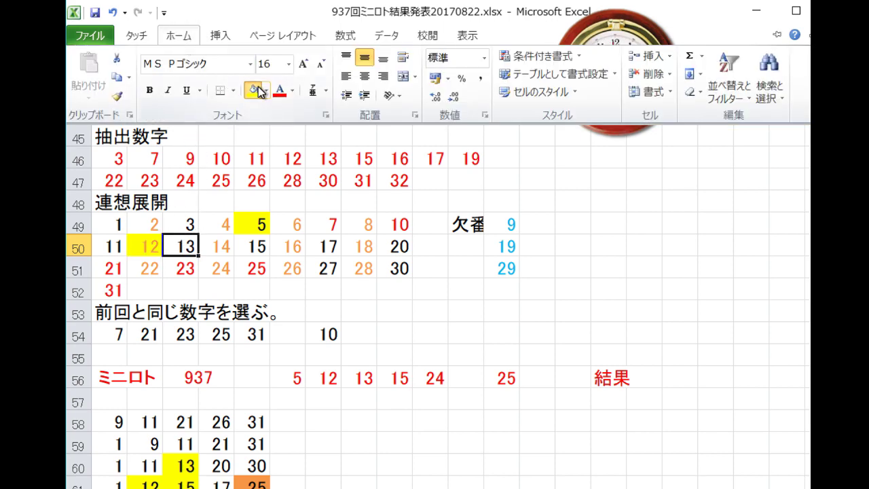
left_click(252, 93)
left_click(252, 266)
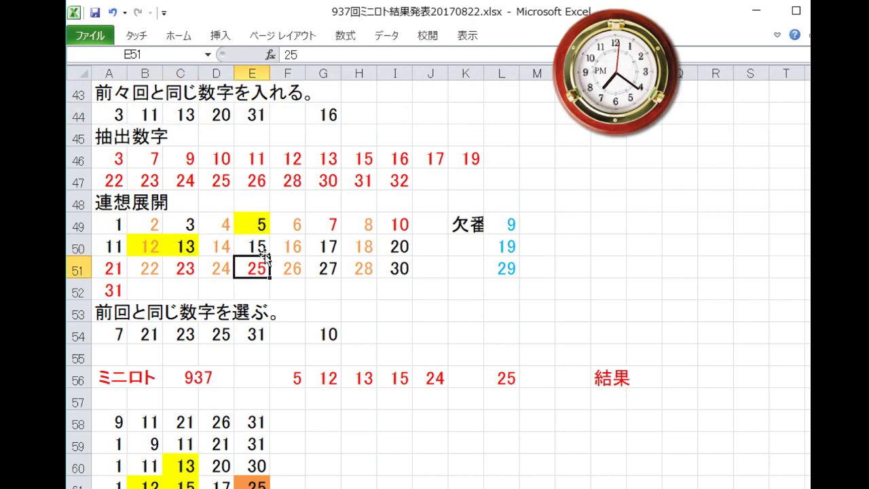
left_click(258, 249)
left_click(178, 36)
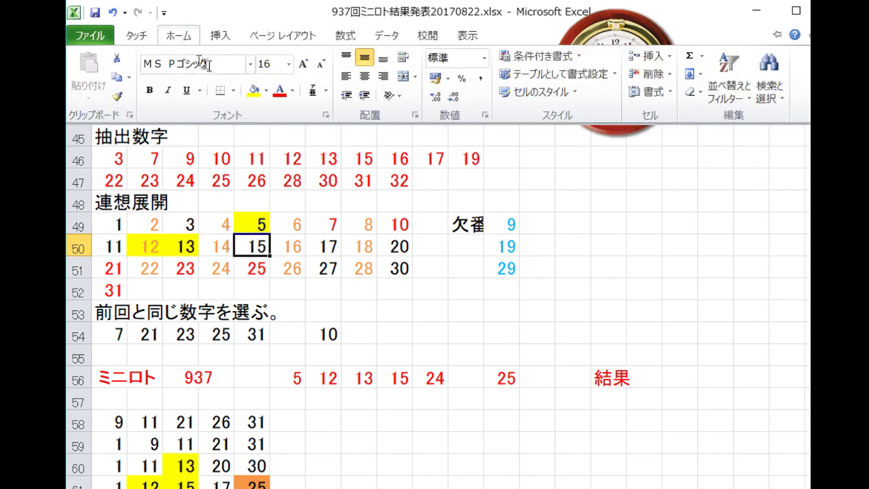
left_click(250, 92)
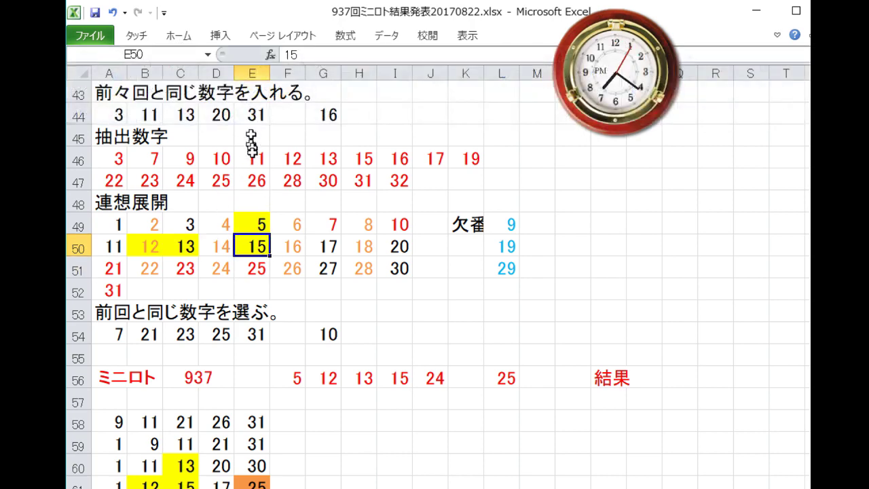
Fill the matching 24 in cell D51 and the bonus number 25 in cell E51 of the 連想展開 block yellow.
left_click(223, 266)
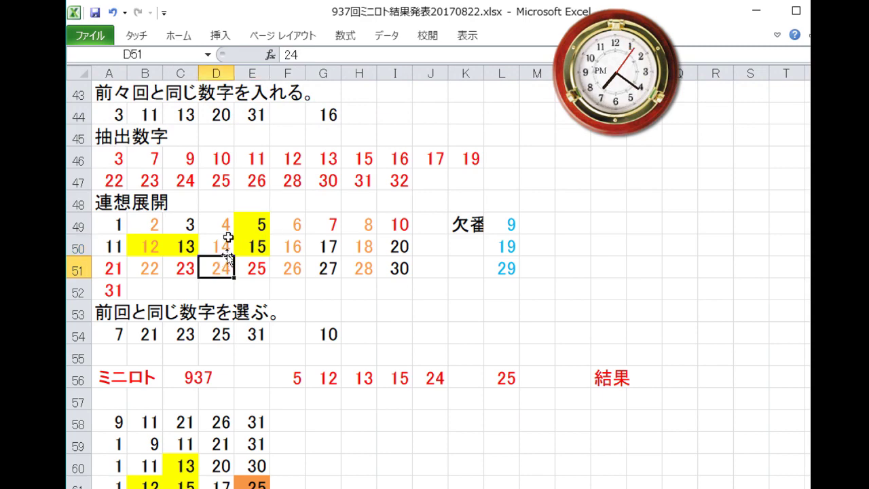
left_click(176, 37)
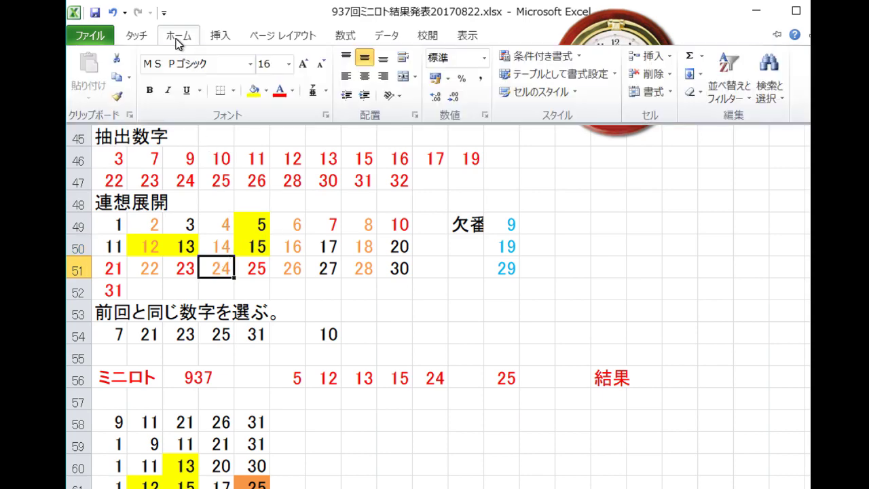
left_click(249, 94)
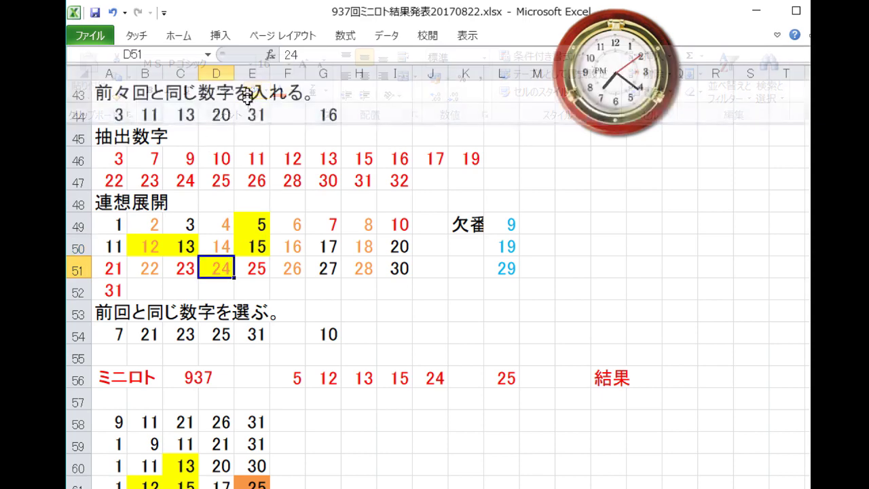
left_click(262, 270)
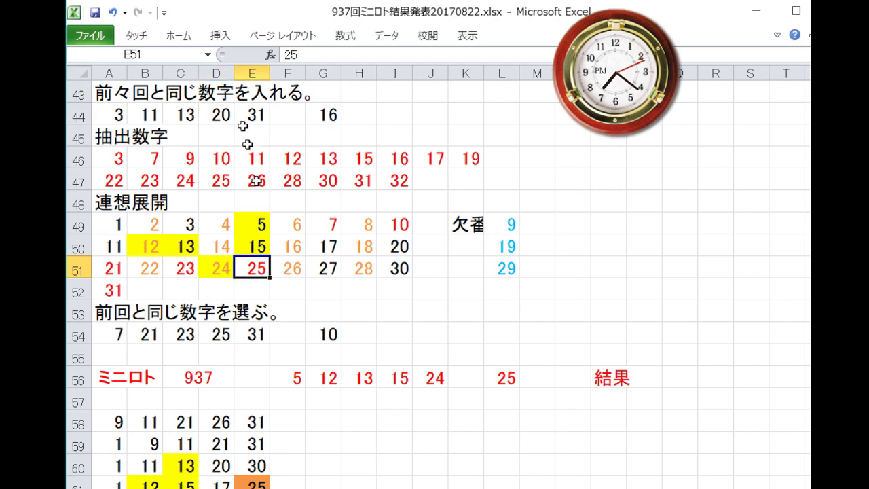
left_click(182, 39)
left_click(251, 93)
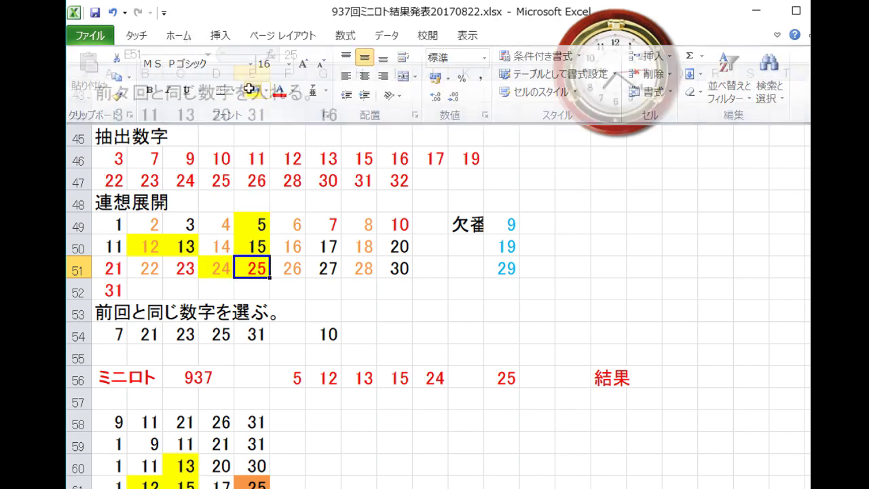
left_click(265, 245)
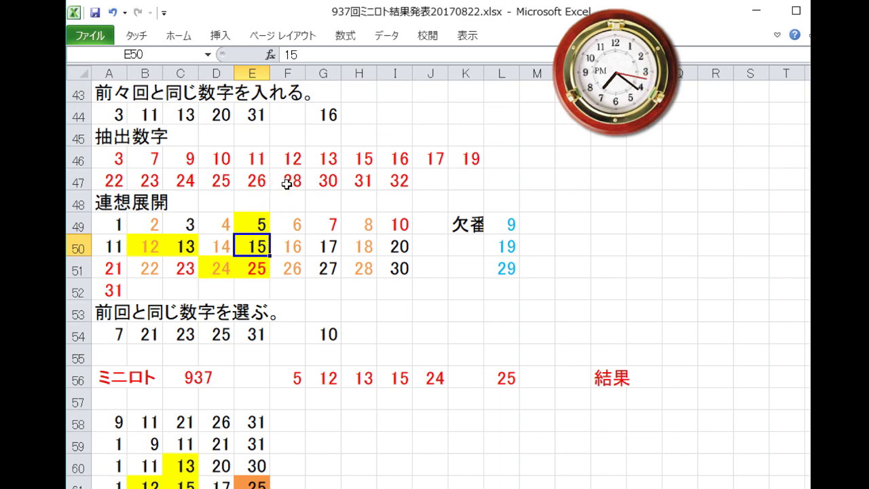
Fill the matching 12 and 13 in cells F46:G46 of the 抽出数字 list yellow.
left_click(288, 158)
left_click_drag(288, 158, 326, 158)
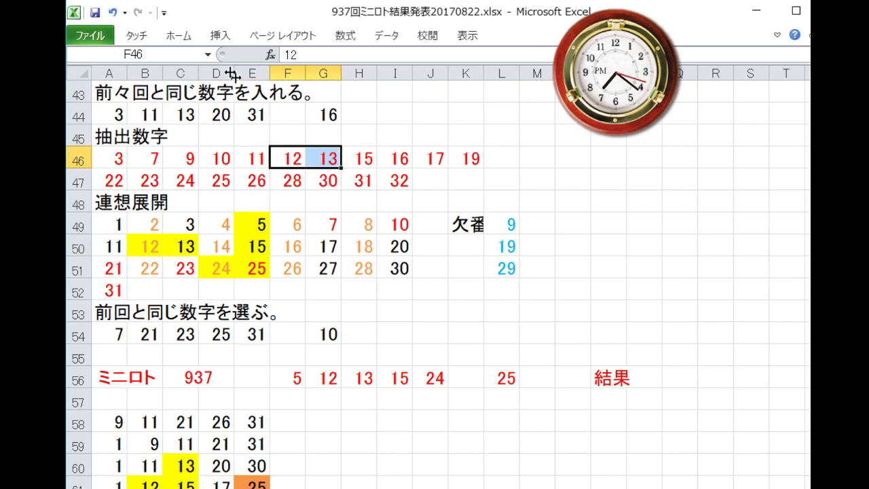
left_click(180, 35)
left_click(248, 92)
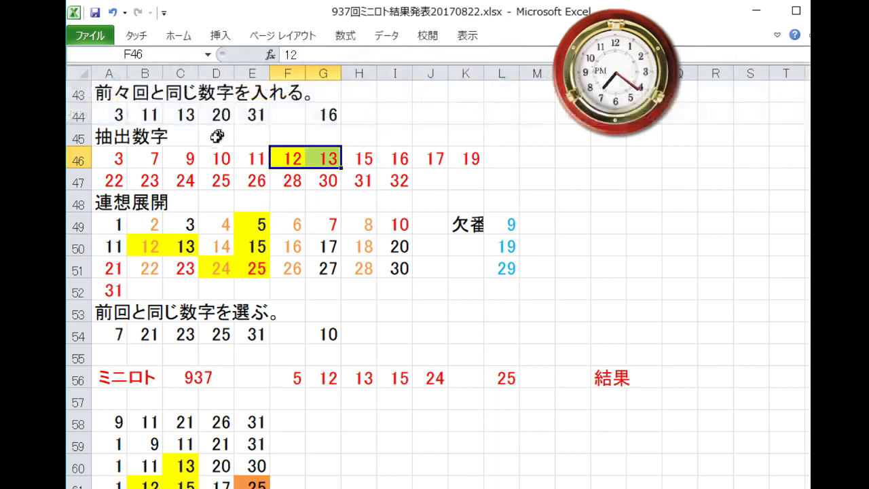
Fill the matching 15 in cell H46 of the 抽出数字 list yellow.
left_click(354, 159)
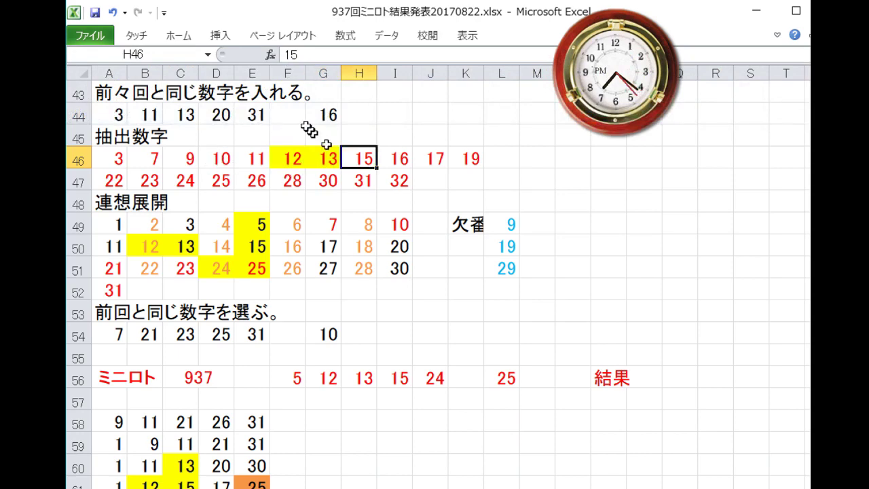
left_click(180, 35)
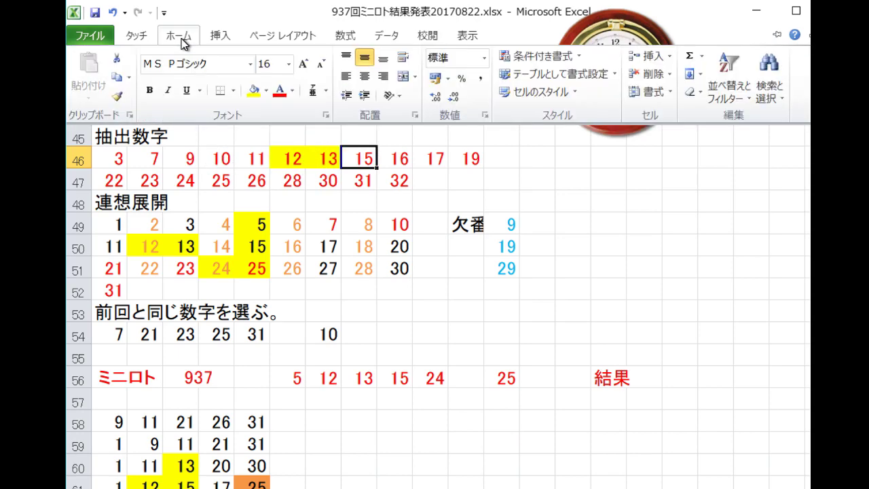
left_click(250, 91)
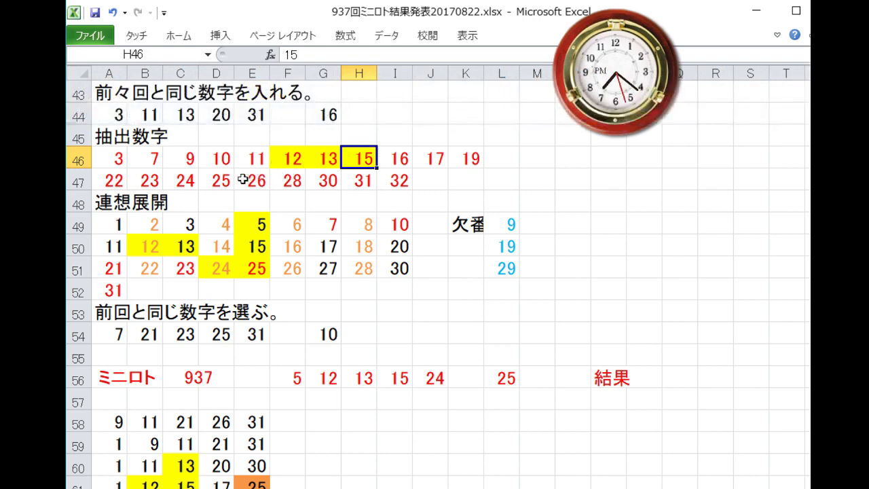
Fill the bonus number 25 in cell D47 and the matching 24 in cell C47 of the 抽出数字 list yellow.
left_click(220, 180)
left_click(180, 38)
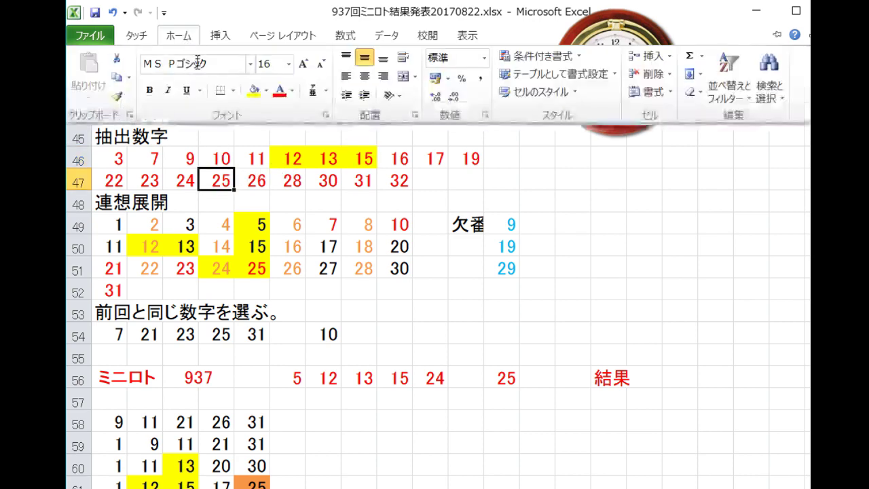
left_click(251, 91)
left_click(190, 175)
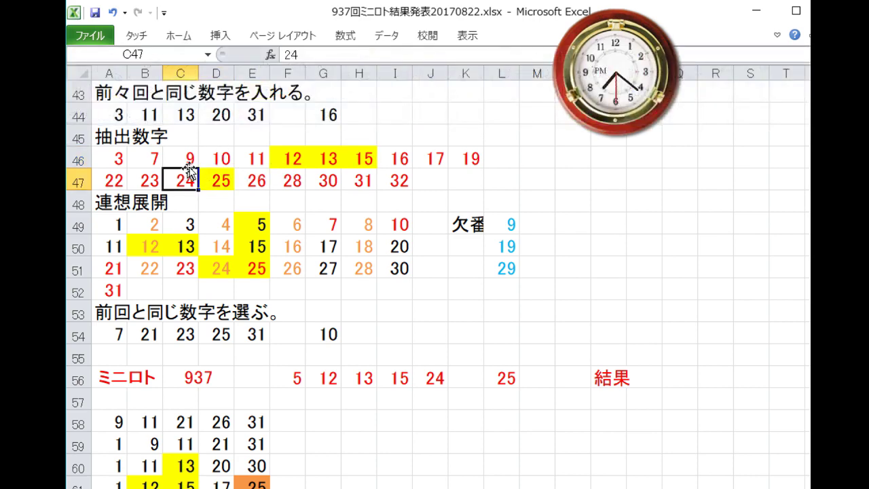
left_click(184, 37)
left_click(251, 92)
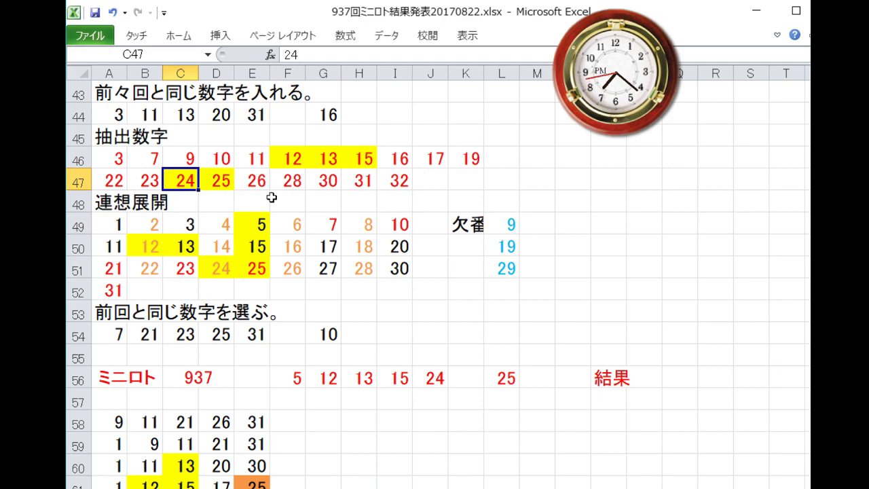
Check the earlier draws in rows 1 to 8 for numbers that recur in the draw 937 result, including cells L3 and I6.
scroll(271, 184, "up", 5)
scroll(271, 201, "up", 2)
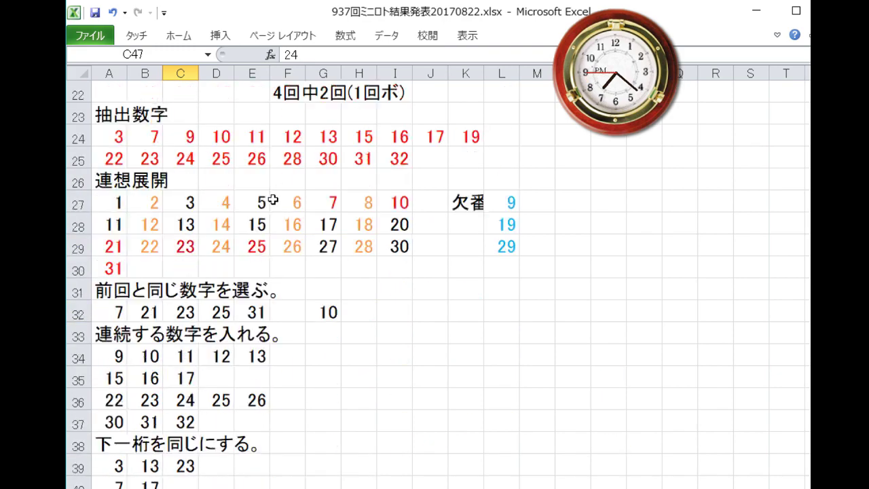
scroll(273, 200, "up", 7)
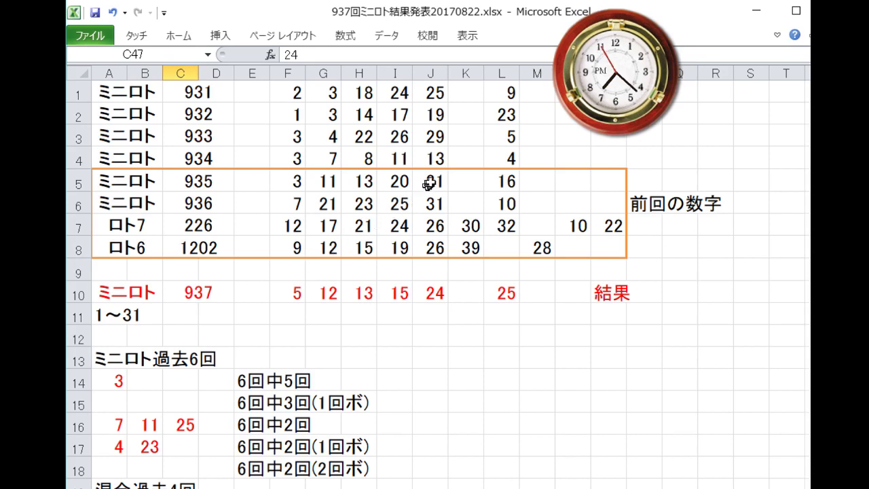
left_click(500, 138)
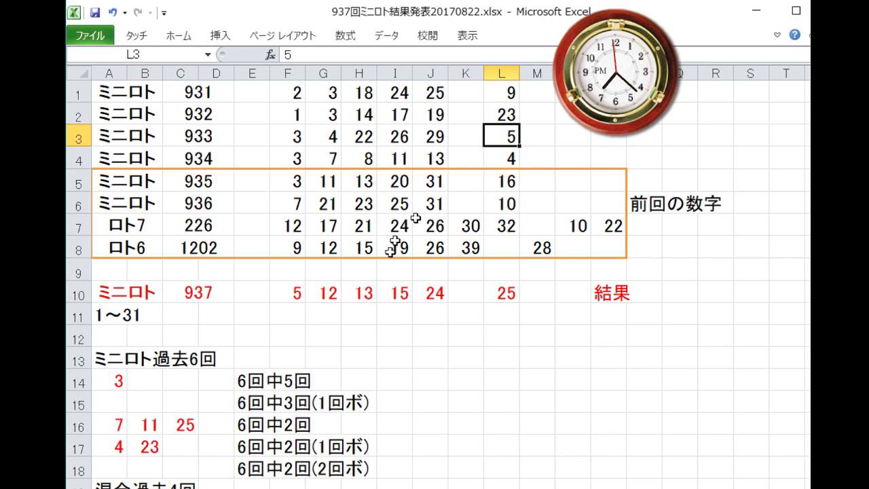
scroll(384, 291, "down", 3)
scroll(384, 290, "up", 3)
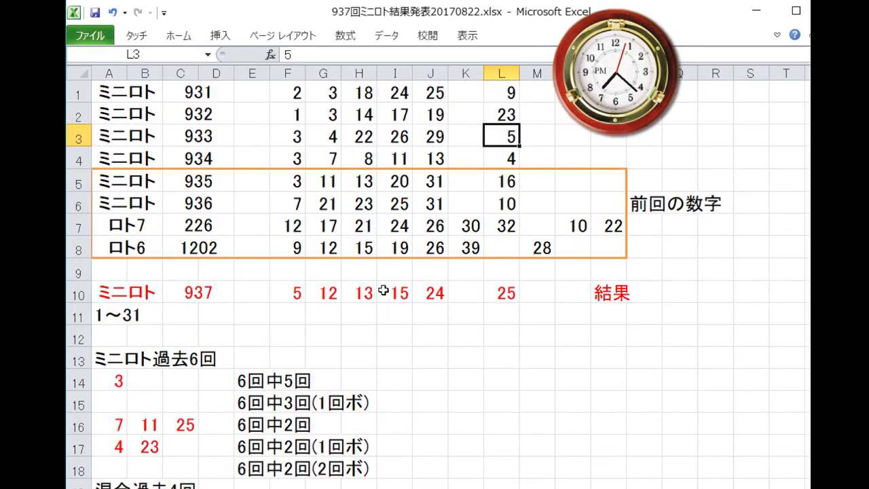
left_click(395, 205)
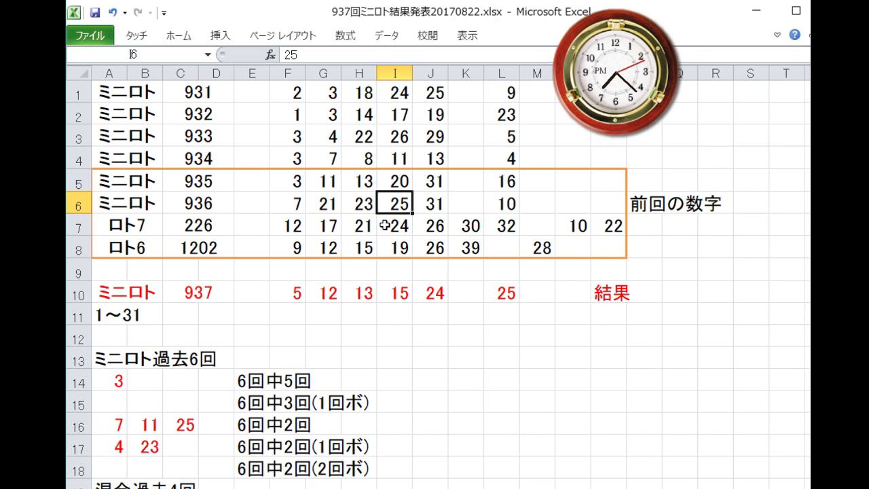
Go through the winning numbers and the bonus number of ミニロト draw 937 in row 10 one by one.
left_click(330, 293)
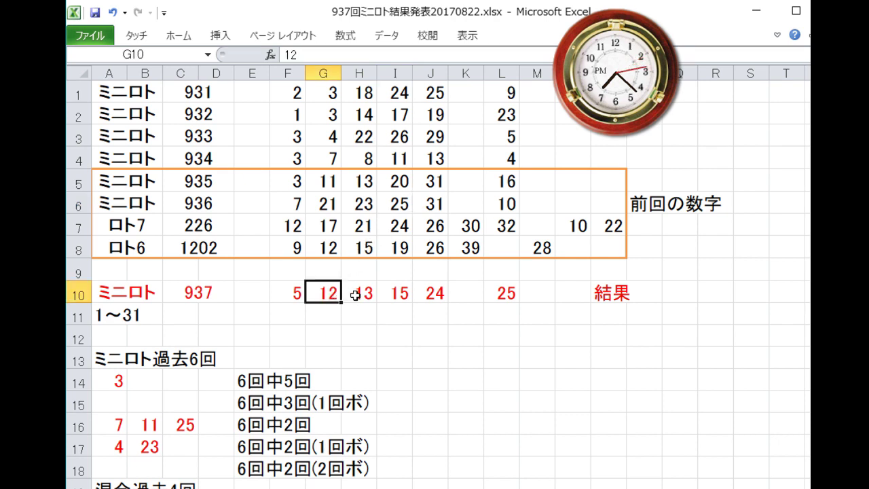
left_click(354, 295)
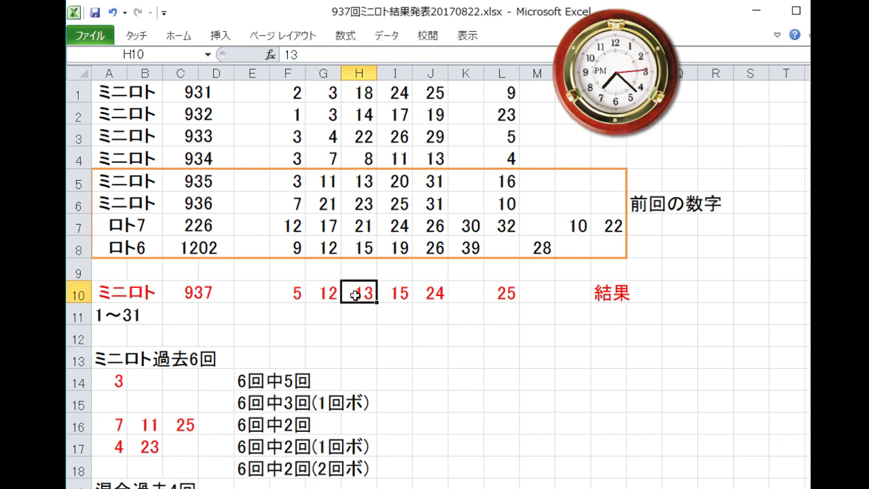
left_click(400, 294)
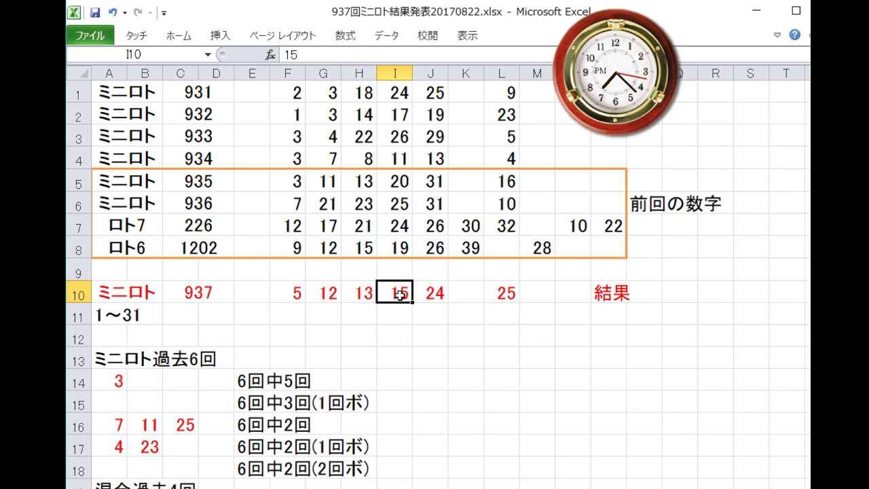
left_click(435, 295)
left_click(513, 294)
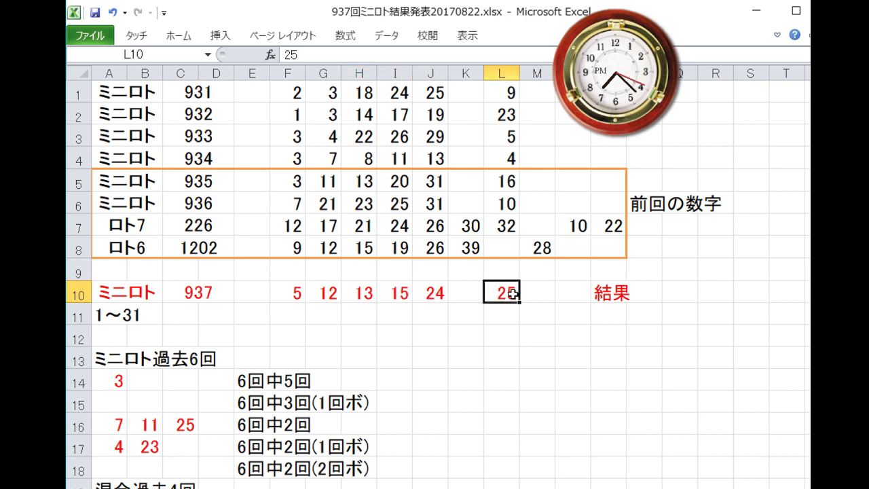
left_click(434, 296)
left_click(324, 296)
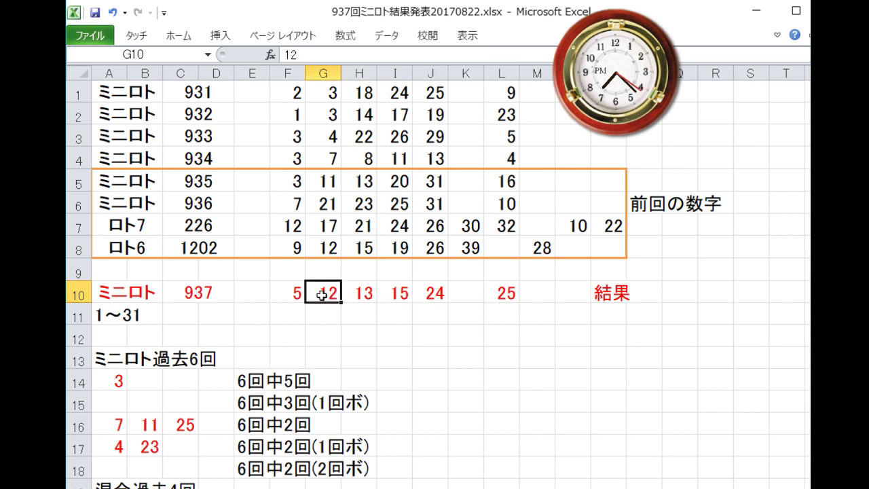
left_click(300, 295)
Go through the draw 936 numbers in row 6 and compare them with draw 935 and the ロト6 1202 row.
left_click(294, 203)
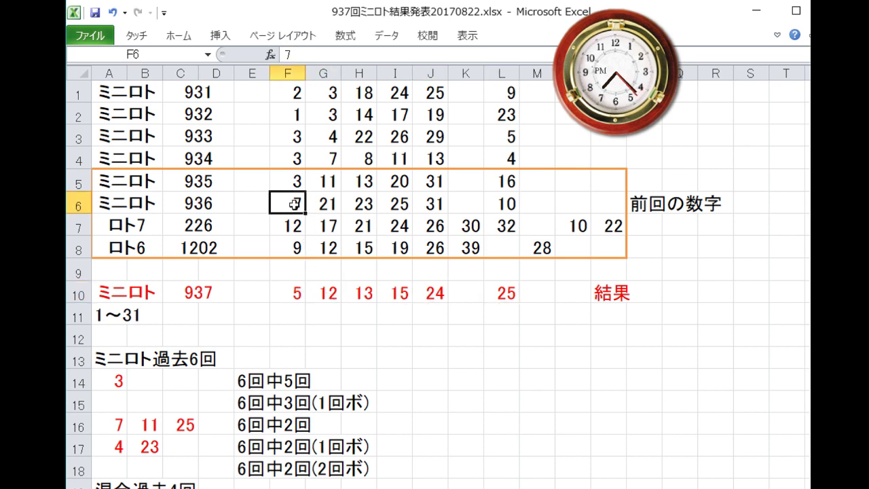
left_click(296, 182)
left_click(318, 201)
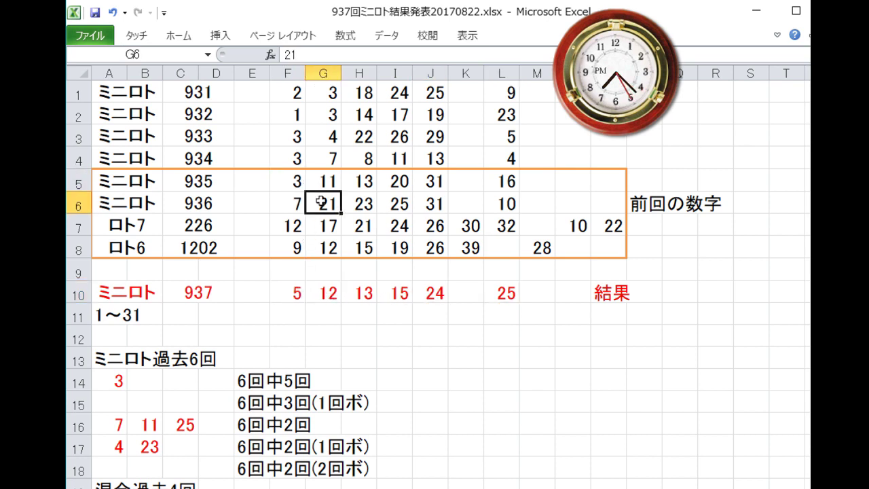
left_click(358, 202)
left_click(395, 202)
left_click(429, 203)
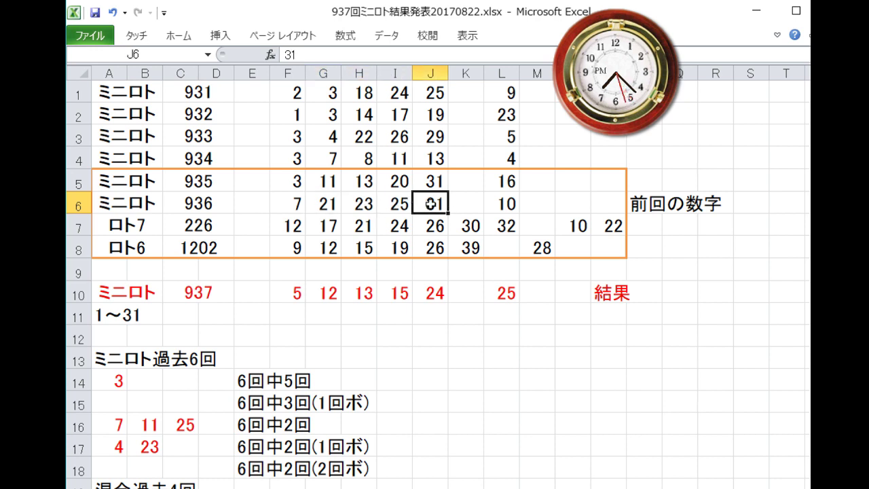
left_click(496, 204)
left_click(400, 203)
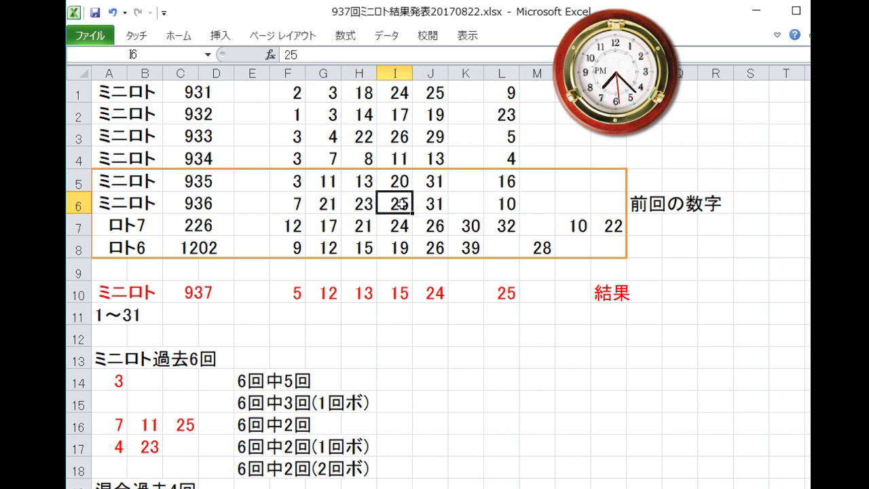
left_click(366, 248)
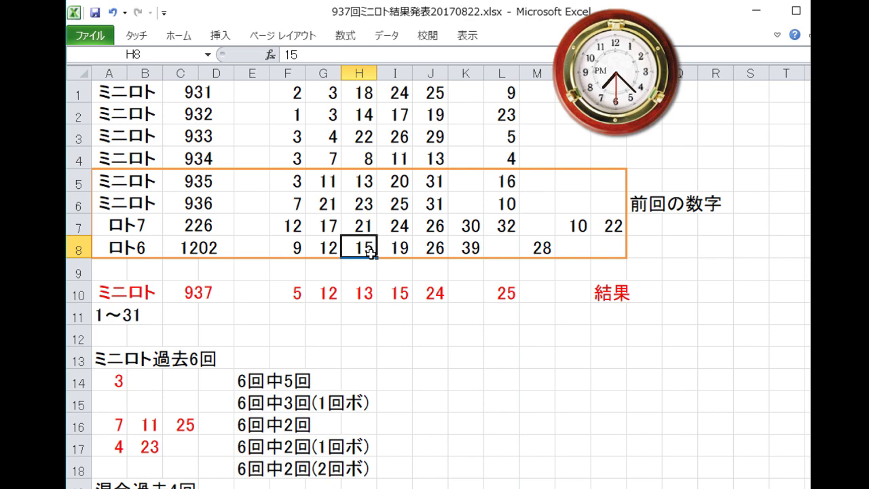
left_click(399, 204)
left_click(356, 251)
Check the 25 in the ミニロト過去6回 list and the 15 in the 抽出数字 list against the draw 937 result in row 10.
scroll(355, 252, "down", 3)
left_click(189, 229)
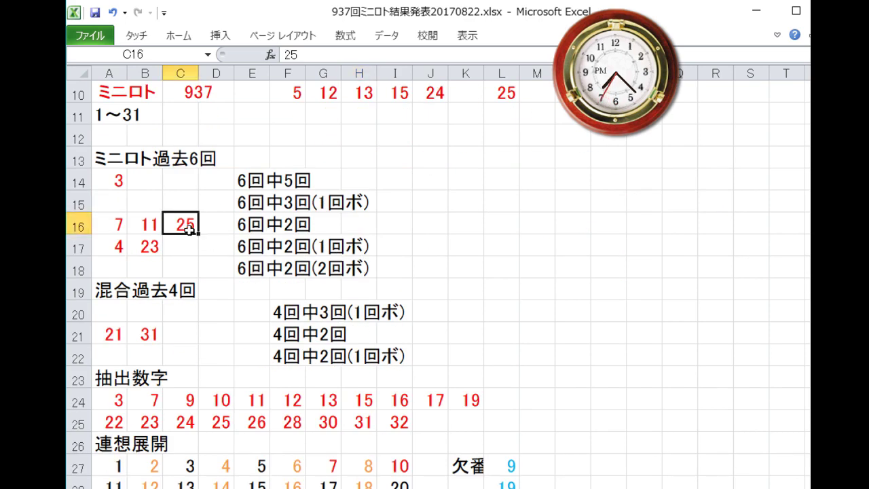
scroll(320, 373, "down", 2)
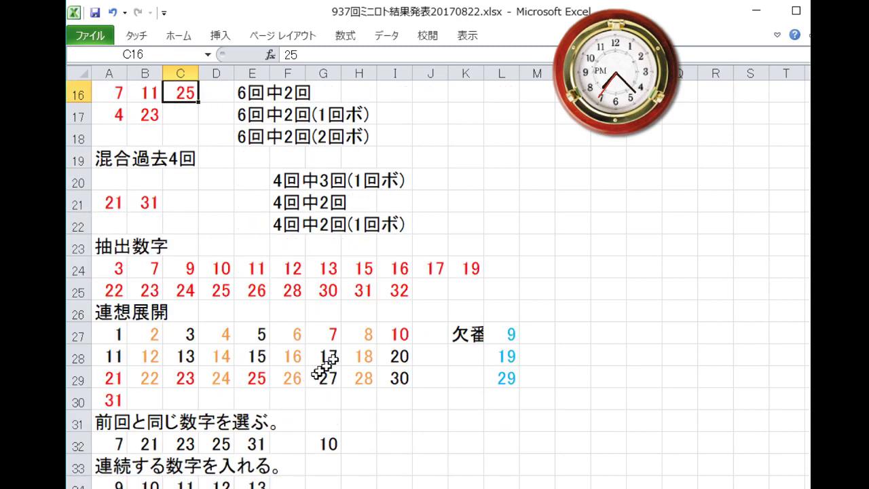
left_click(361, 276)
scroll(297, 350, "down", 1)
scroll(324, 340, "up", 6)
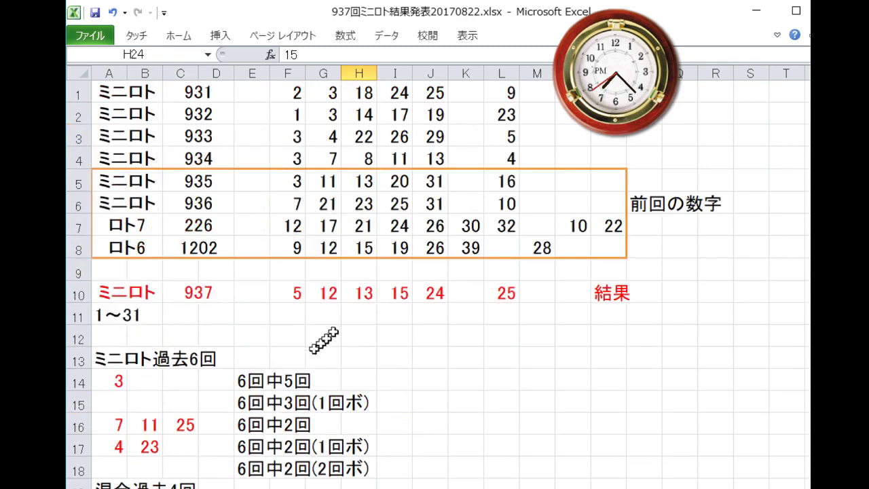
left_click(363, 249)
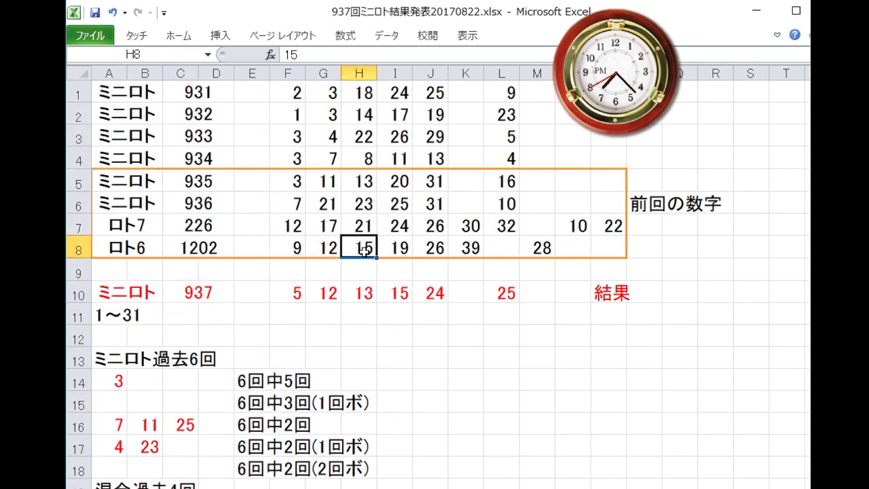
left_click(401, 298)
left_click(297, 294)
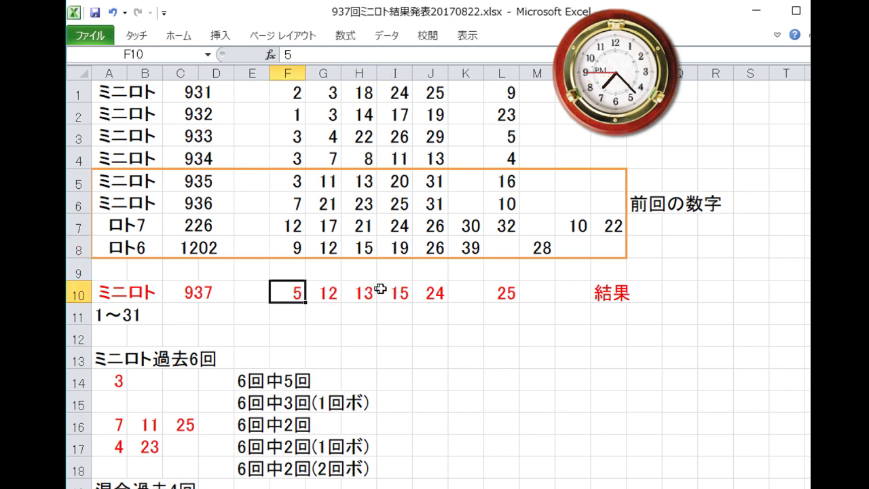
left_click(393, 291)
left_click(452, 291)
left_click(499, 286)
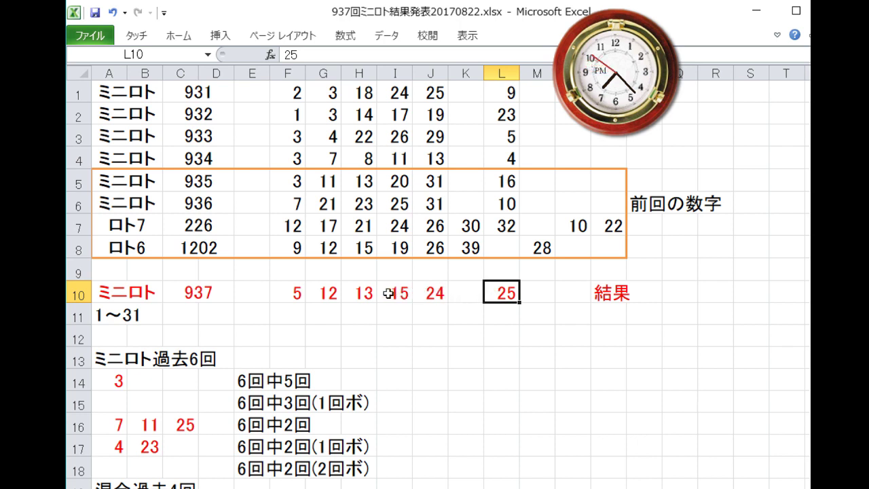
Review the highlighted lists and predicted combinations from row 58 against the draw 937 result in row 56, focusing on 12, 13 and 15 in G56:I56.
scroll(388, 293, "down", 14)
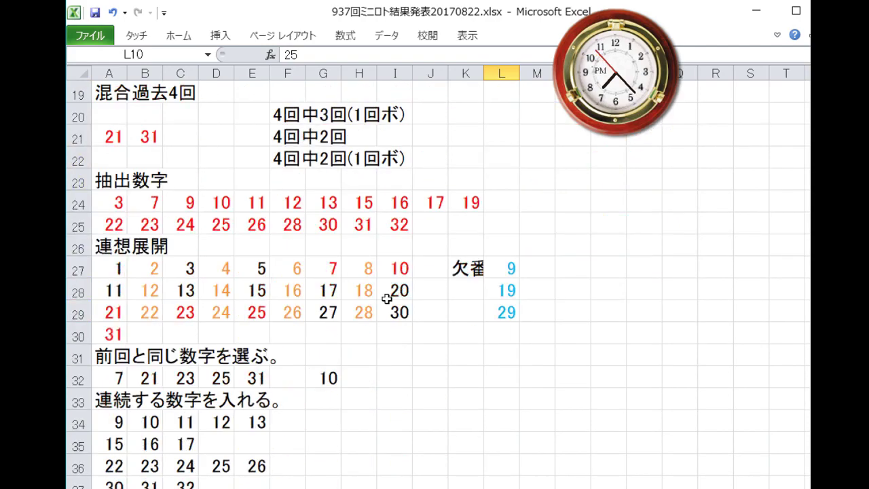
scroll(384, 309, "down", 2)
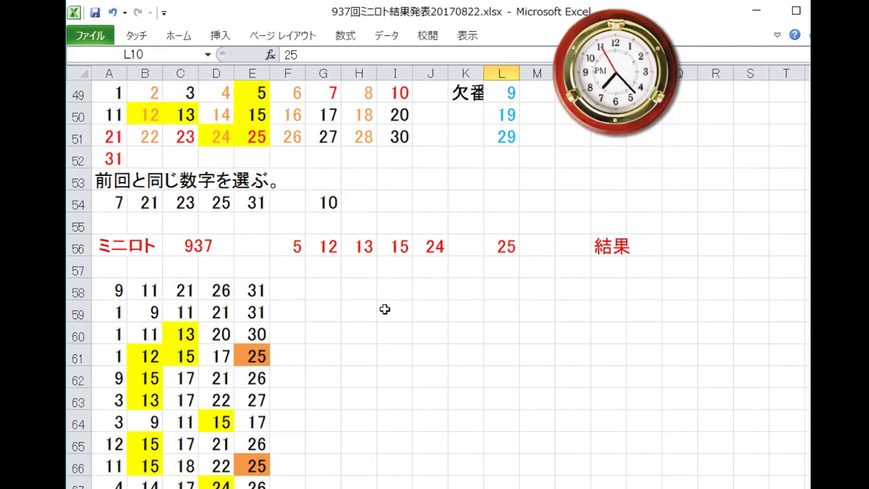
scroll(385, 309, "up", 1)
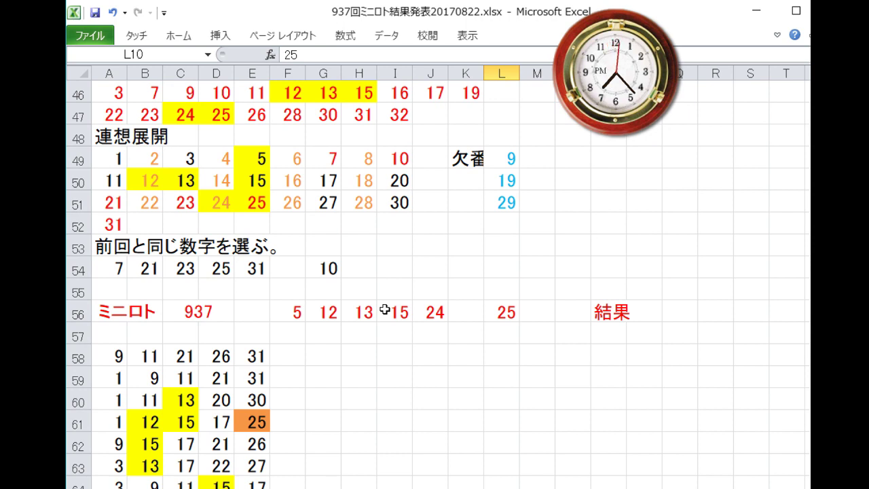
scroll(384, 309, "down", 2)
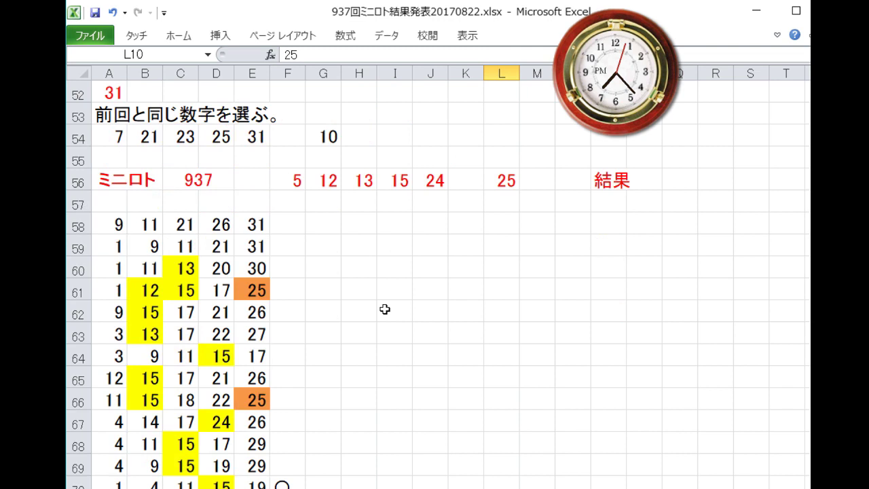
scroll(384, 309, "down", 2)
scroll(385, 309, "up", 1)
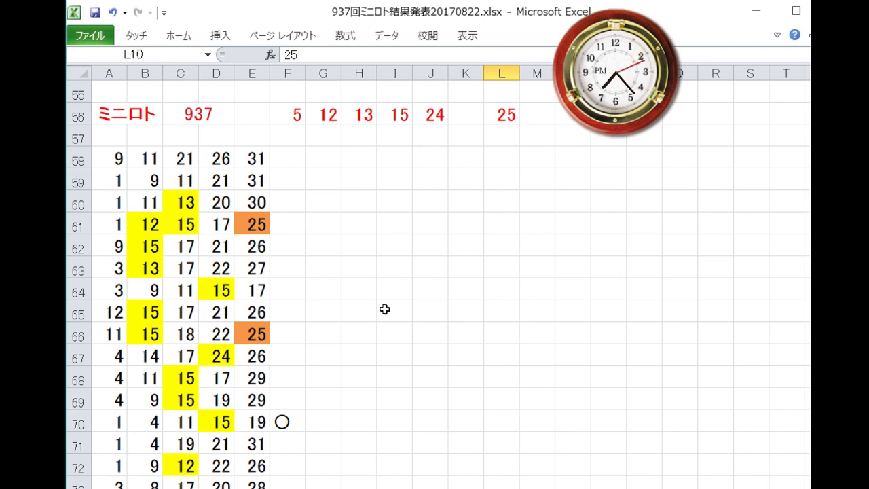
scroll(384, 309, "up", 3)
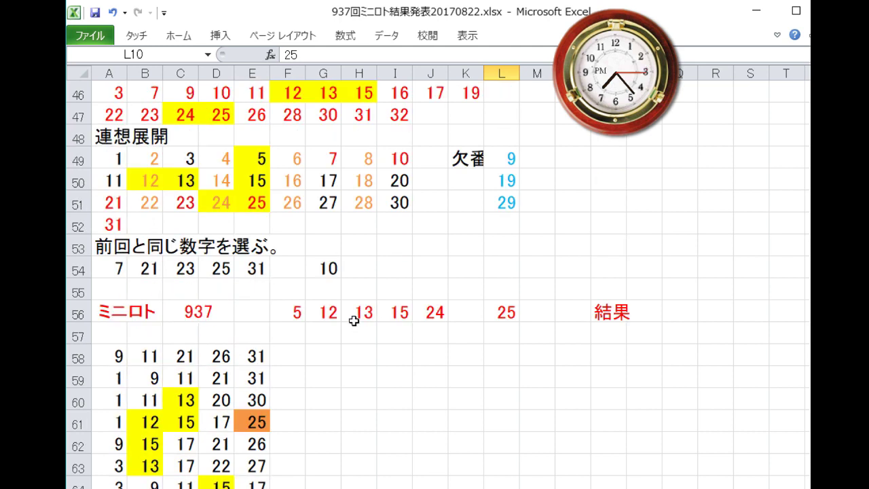
left_click_drag(328, 314, 387, 313)
scroll(322, 381, "down", 1)
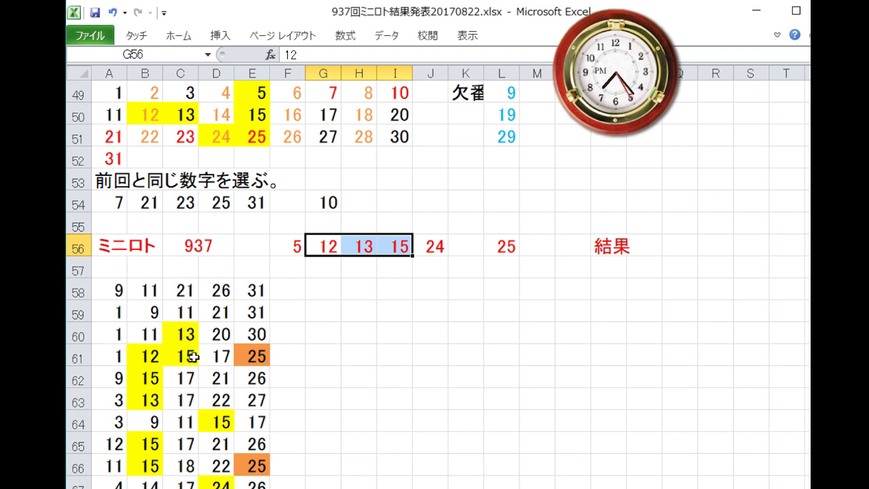
scroll(262, 355, "down", 1)
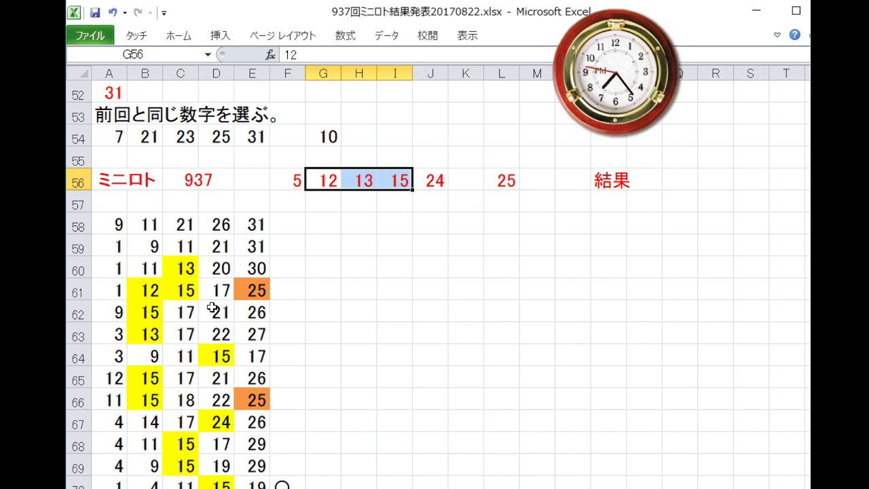
Examine the predicted combination in row 61 number by number, including the highlighted 12, 15 and 25.
left_click(258, 288)
left_click_drag(258, 288, 124, 288)
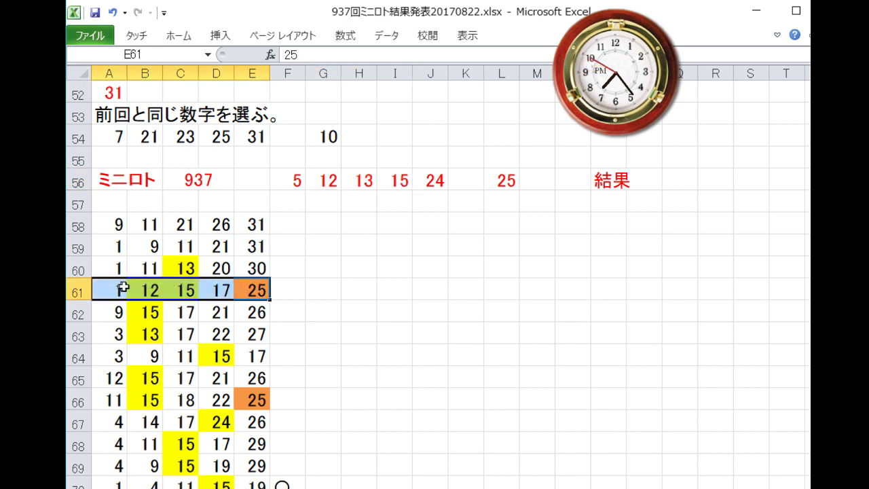
left_click(202, 288)
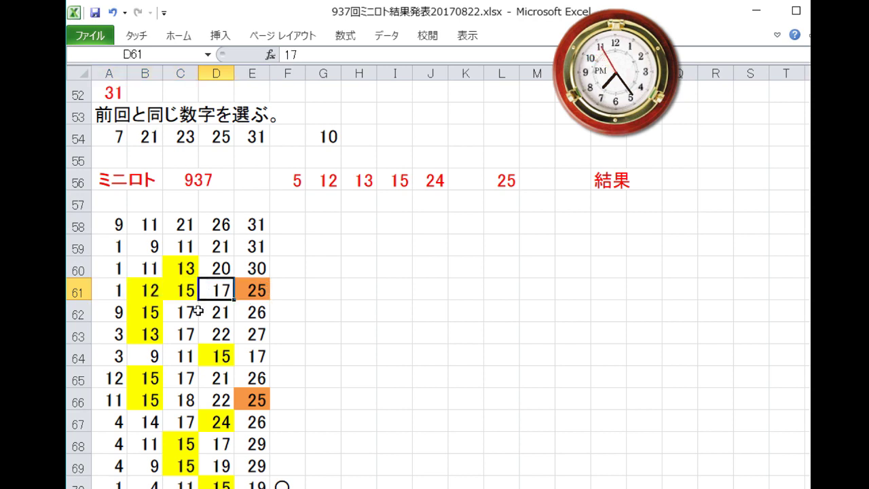
left_click(172, 291)
left_click(148, 295)
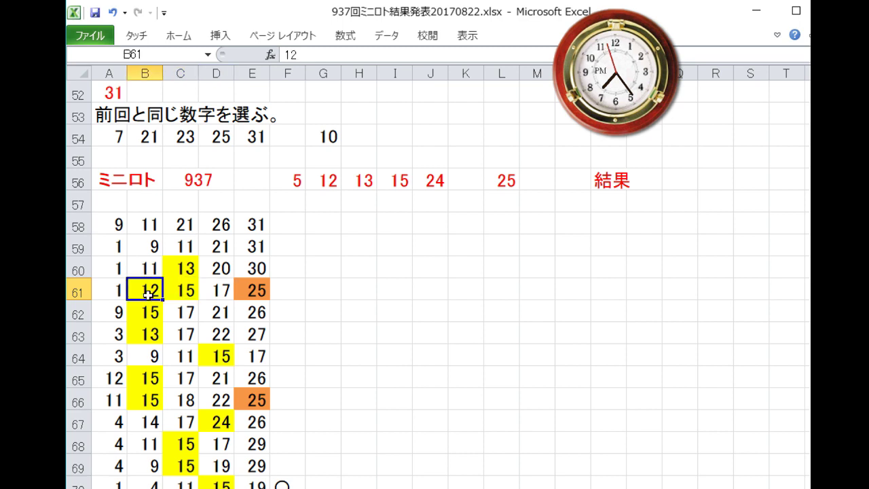
left_click(214, 291)
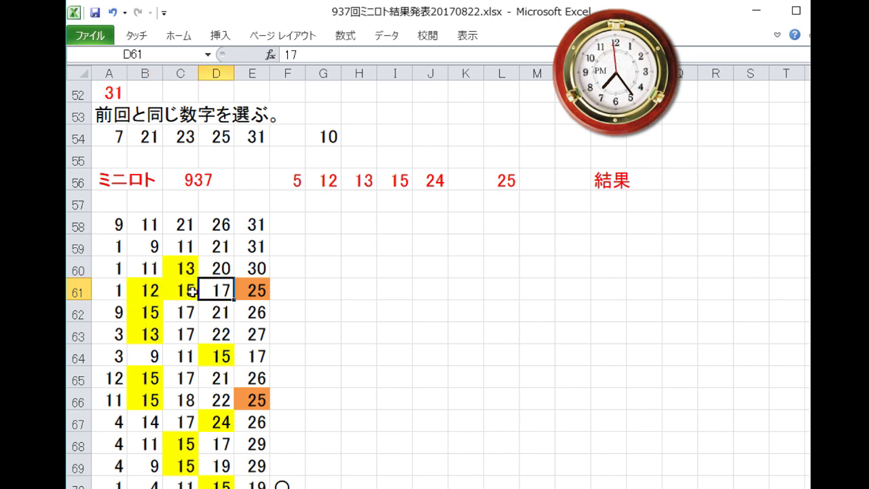
left_click(117, 291)
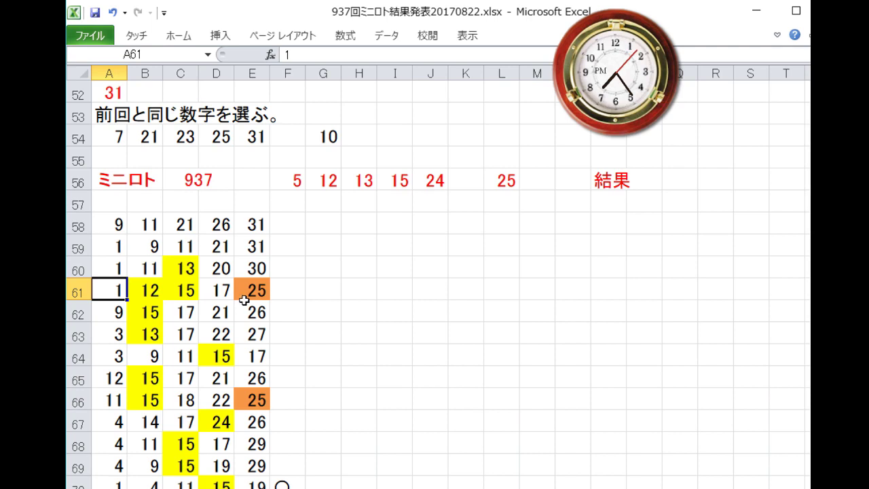
scroll(244, 300, "down", 1)
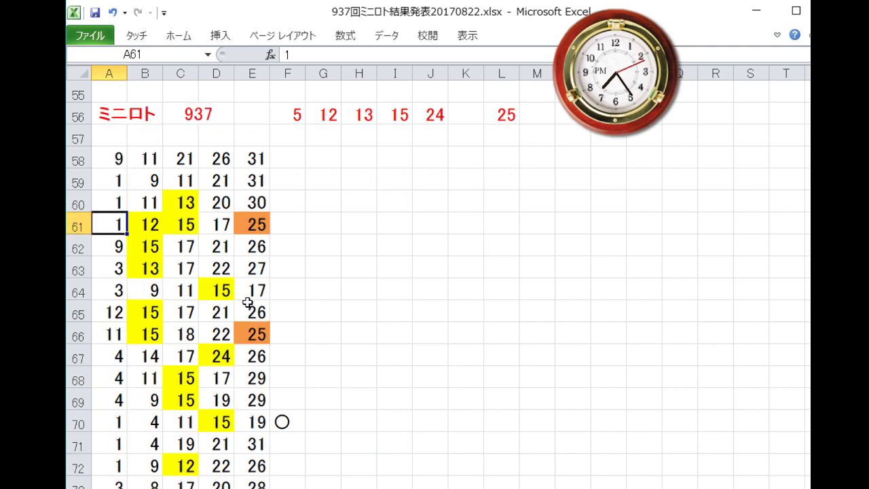
Check the 5 of the draw 937 result in rows 56 and 10, along with the bonus number in L10.
scroll(247, 302, "up", 2)
scroll(247, 303, "up", 1)
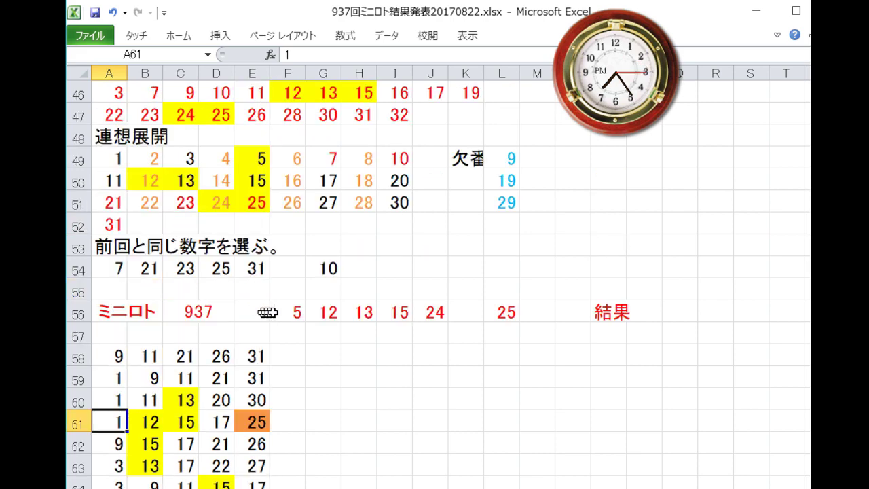
left_click(278, 311)
scroll(279, 317, "up", 3)
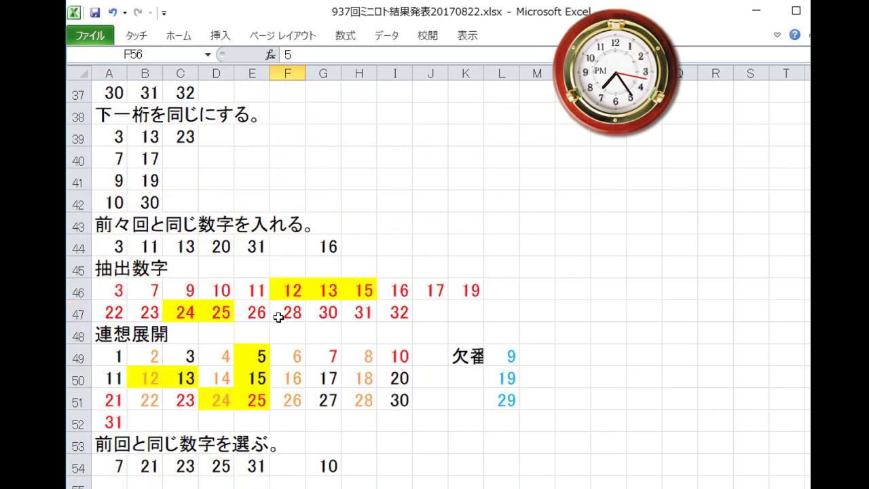
scroll(278, 317, "up", 6)
scroll(278, 317, "up", 6)
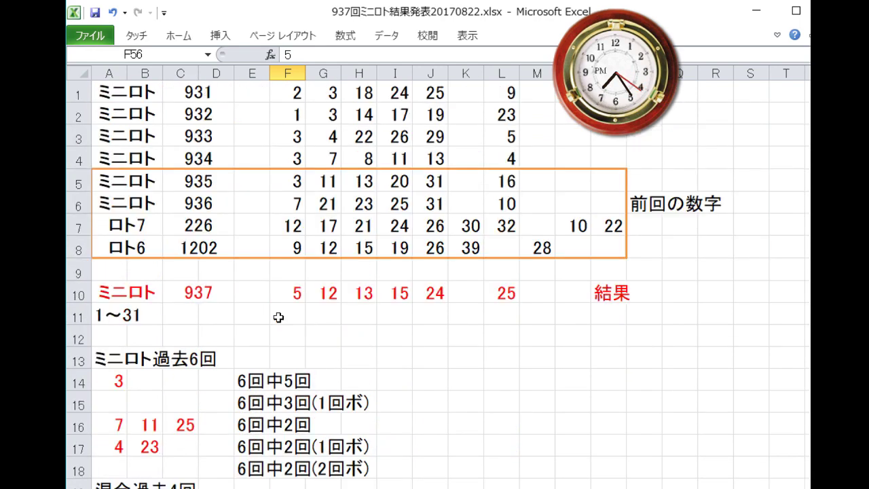
left_click(289, 292)
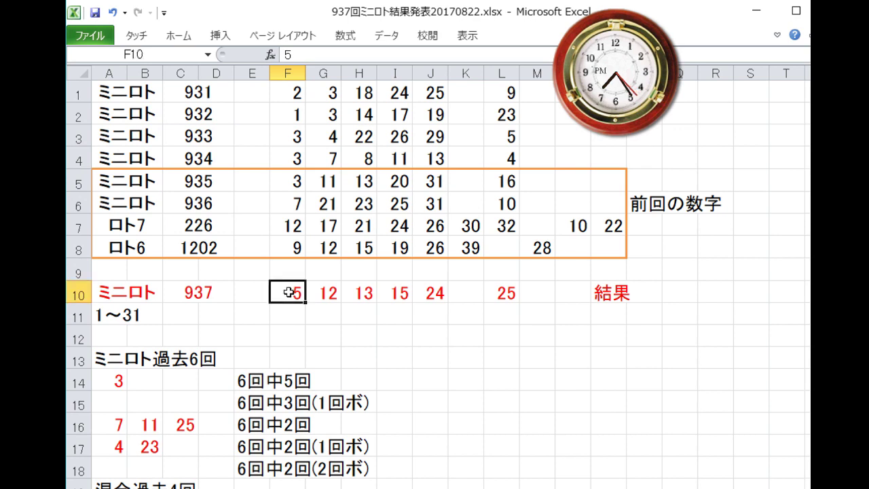
left_click(502, 292)
left_click(292, 293)
Review the numbers of ミニロト draws 931 to 936 in F1:L6, also checking the 15 in the ロト6 1202 row and the bonus 5 of draw 933.
left_click_drag(509, 195, 294, 103)
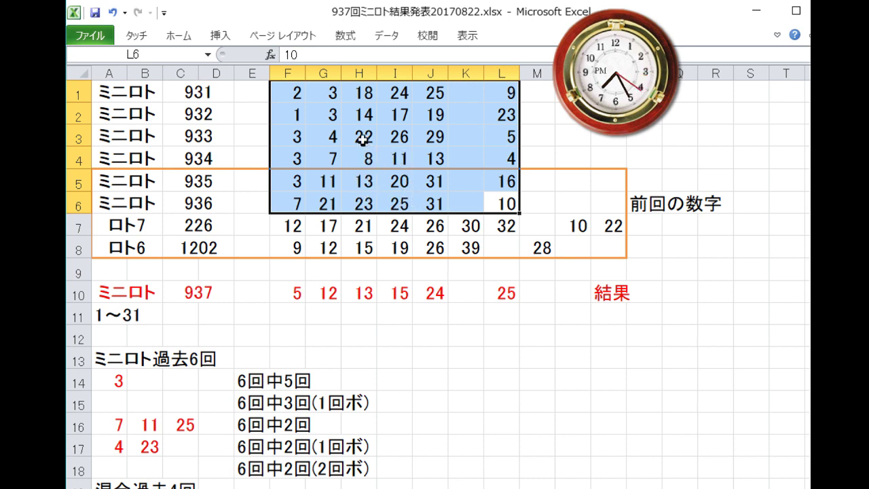
left_click(369, 243)
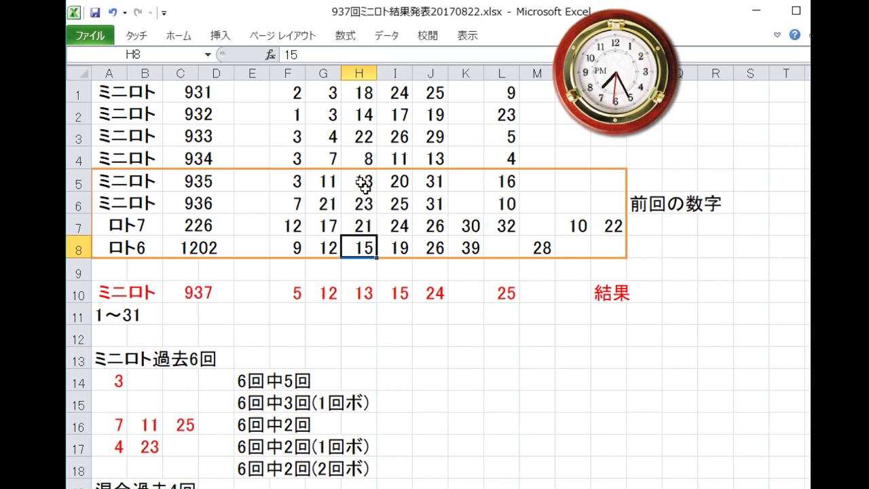
left_click_drag(499, 199, 288, 93)
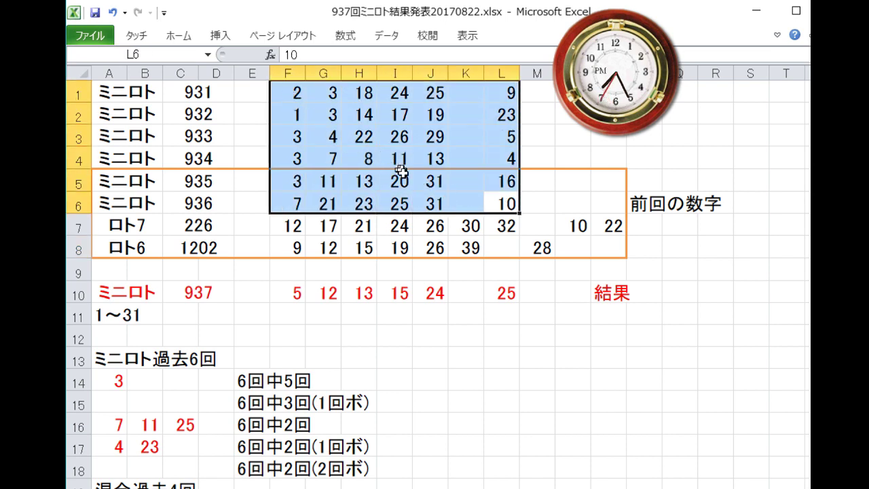
left_click(489, 141)
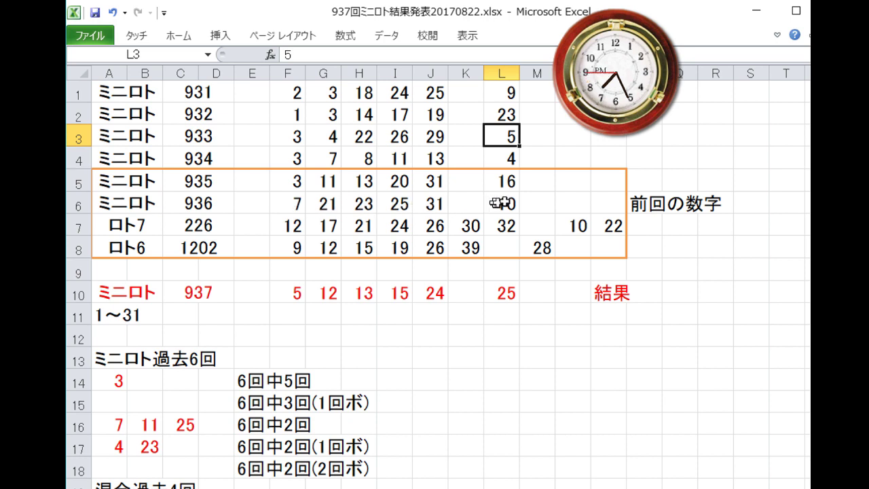
left_click_drag(499, 202, 327, 119)
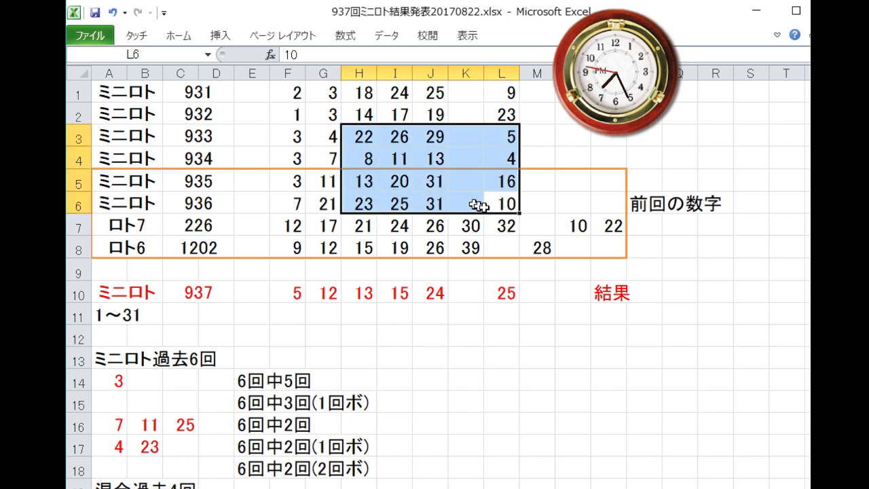
left_click(505, 203)
left_click_drag(505, 204, 291, 100)
Check the 3 and its 6回中5回 label in the ミニロト過去6回 list, and look over the lists below.
scroll(271, 306, "down", 1)
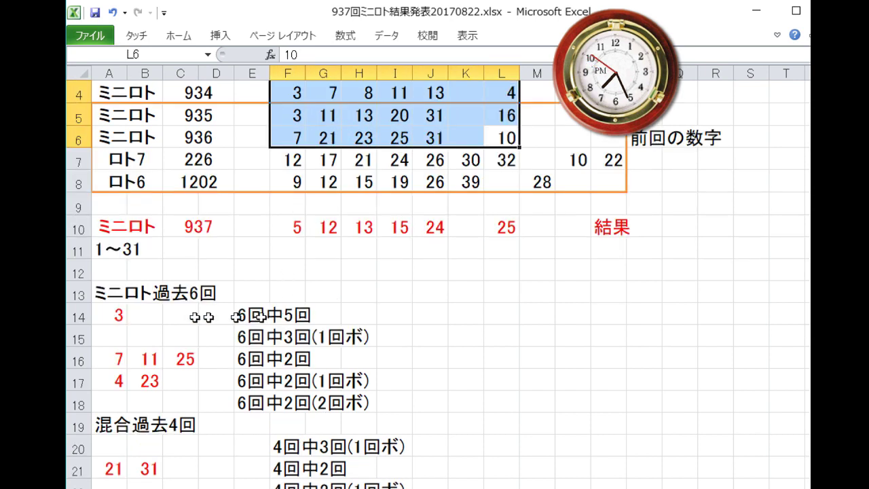
left_click(119, 313)
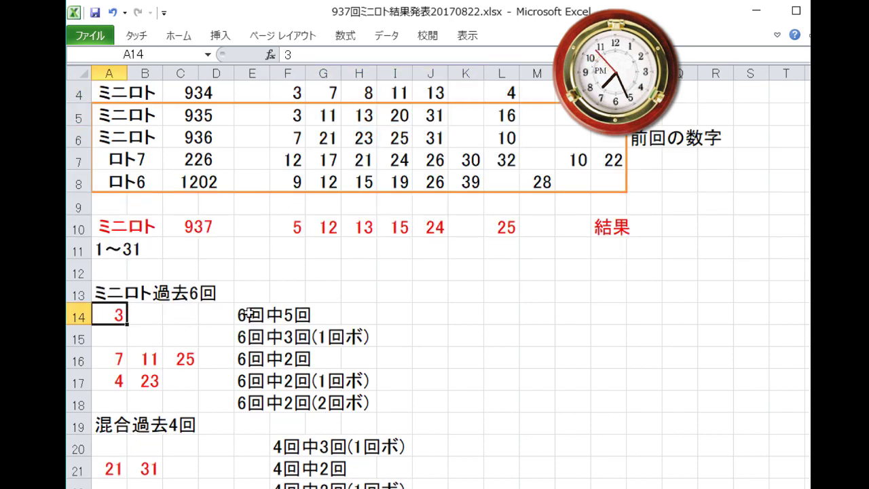
left_click(241, 313)
left_click(119, 312)
scroll(194, 372, "down", 1)
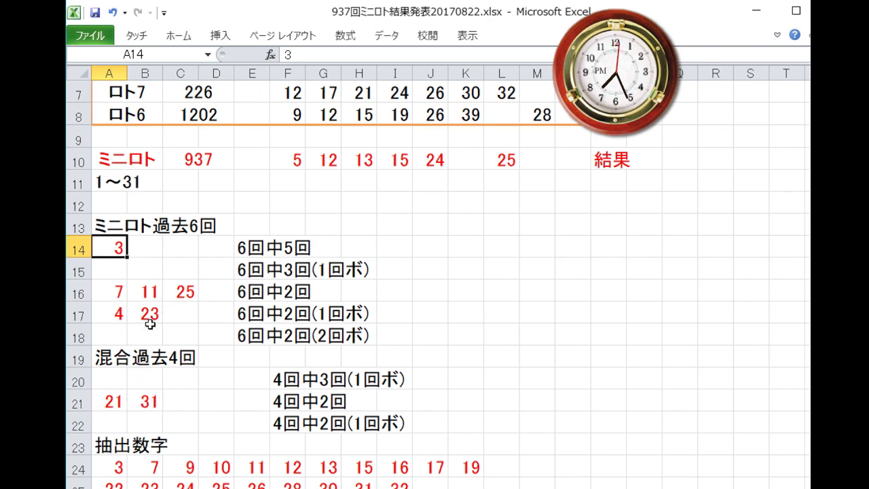
scroll(224, 393, "down", 3)
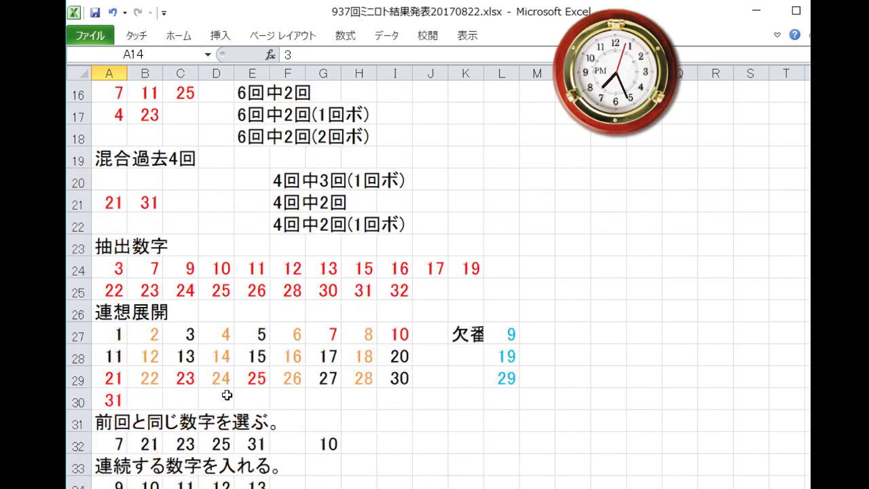
Compare the bonus number of draw 934 in L4 with the 4 in G3 and the bonus number of draw 933 in L3.
scroll(227, 394, "up", 5)
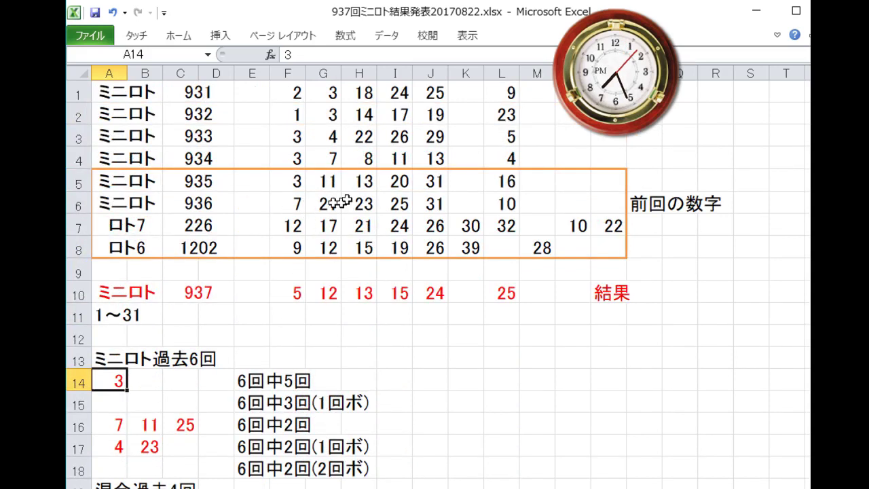
left_click(498, 164)
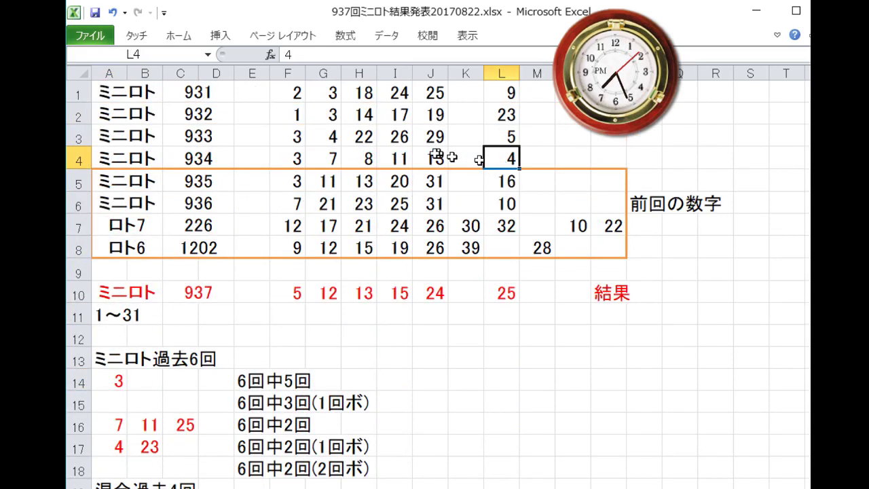
left_click(332, 139)
left_click(490, 157)
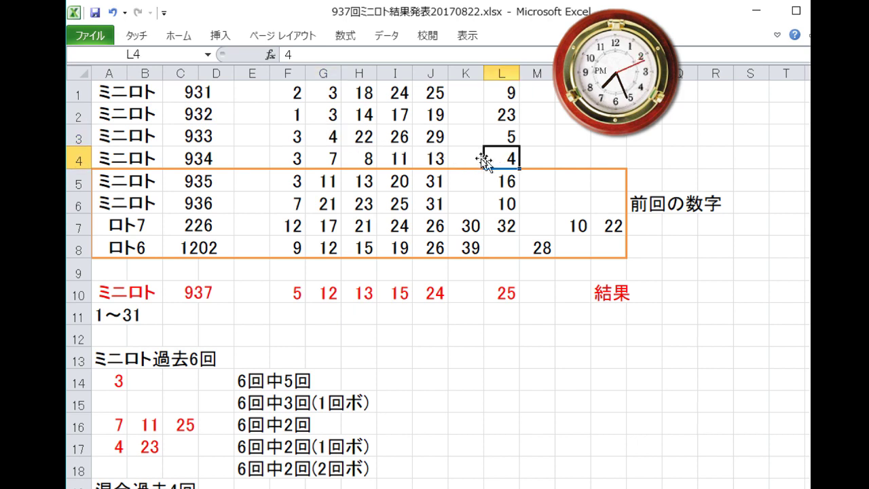
left_click(332, 138)
left_click(490, 138)
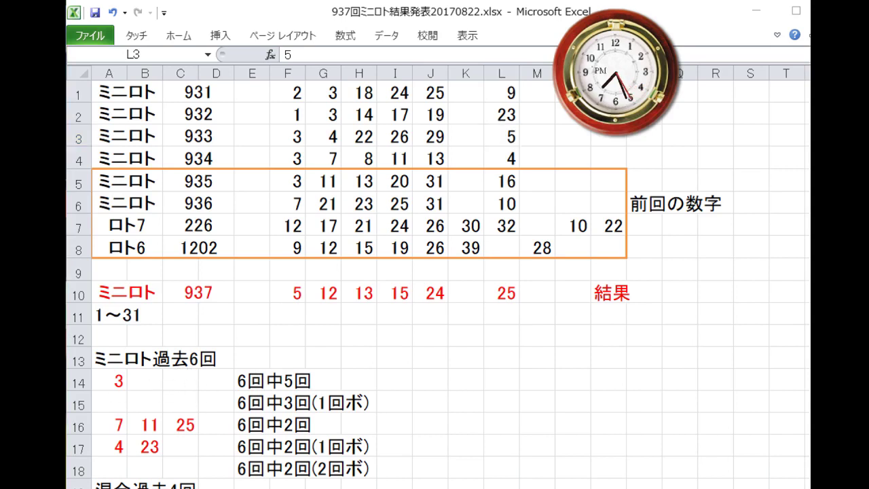
Review the highlighted predicted combinations in rows 58 to 74, including the 17 in E64 and the ○ mark in F70.
left_click(376, 318)
scroll(367, 330, "down", 16)
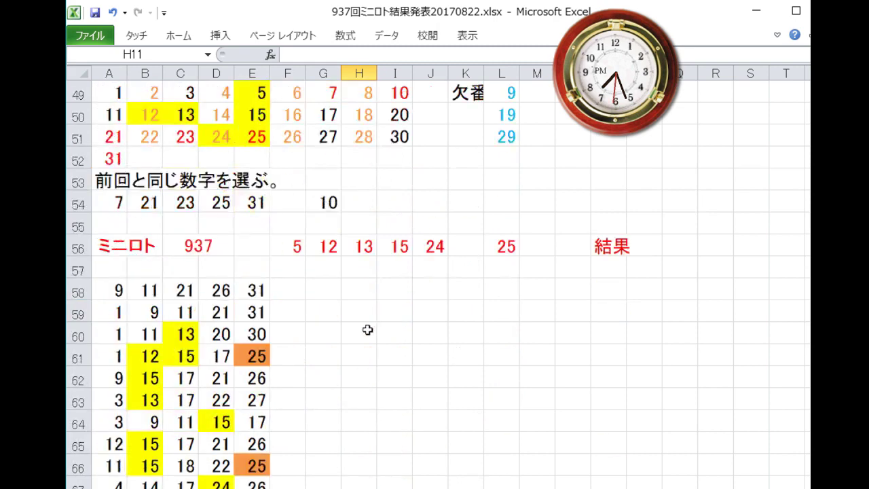
scroll(367, 330, "down", 4)
scroll(363, 334, "up", 2)
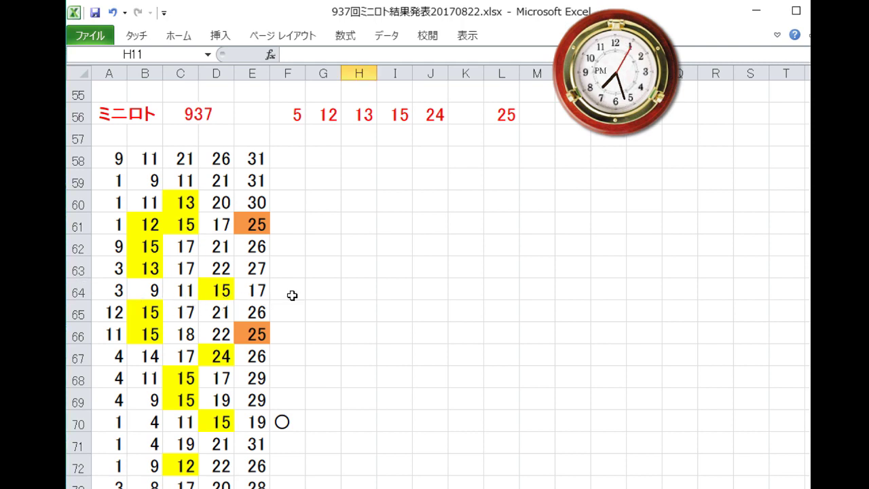
left_click(266, 289)
scroll(284, 292, "down", 3)
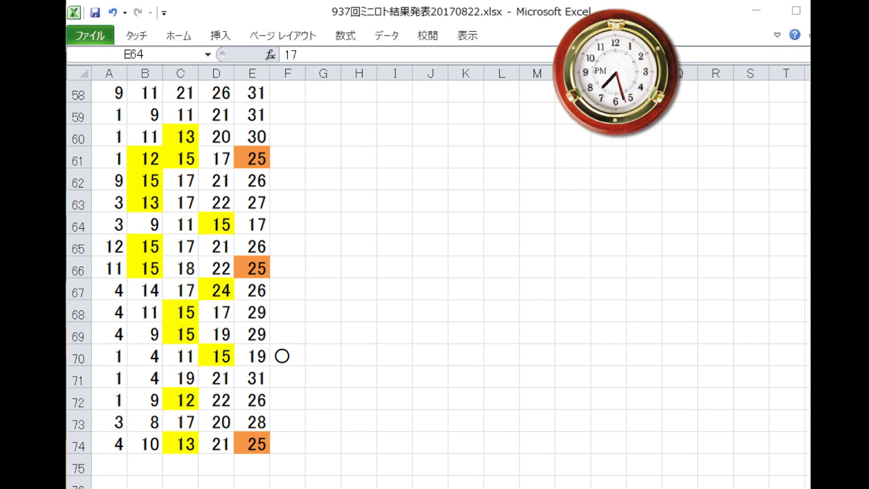
left_click(293, 350)
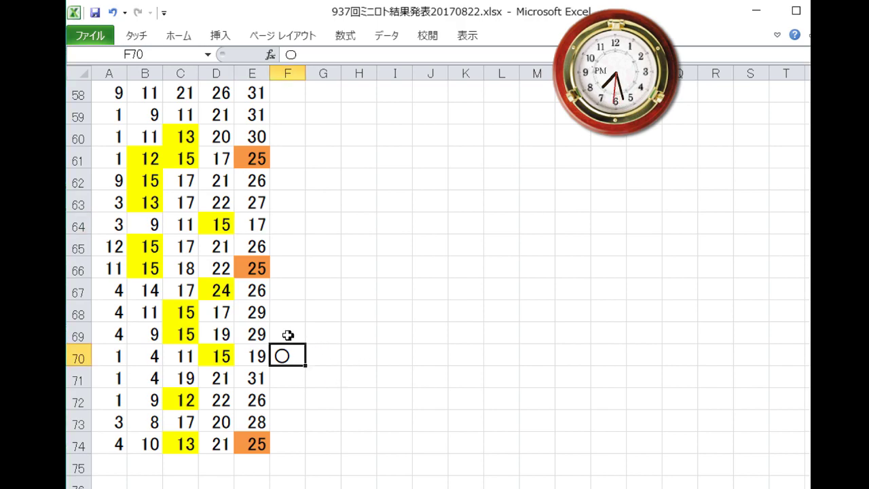
Return to the draw history and the draw 937 result in row 10, ending at cell G11.
scroll(286, 331, "up", 5)
scroll(286, 330, "up", 12)
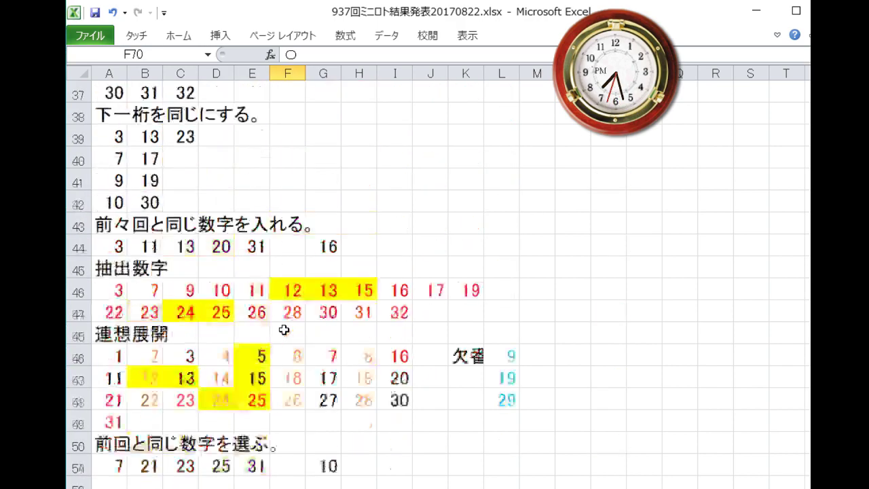
scroll(281, 331, "up", 2)
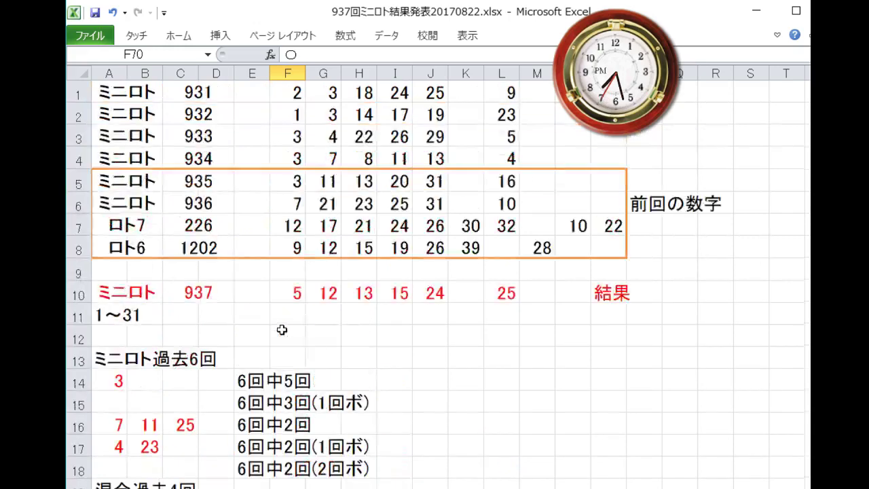
left_click(320, 320)
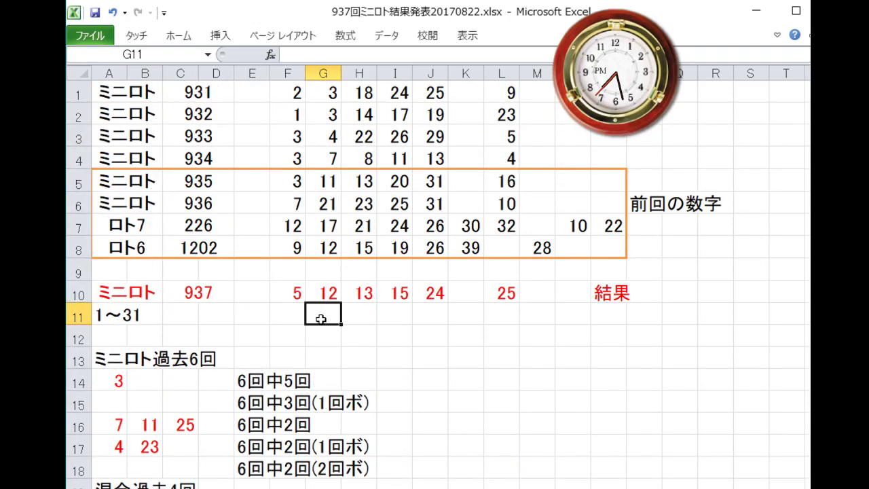